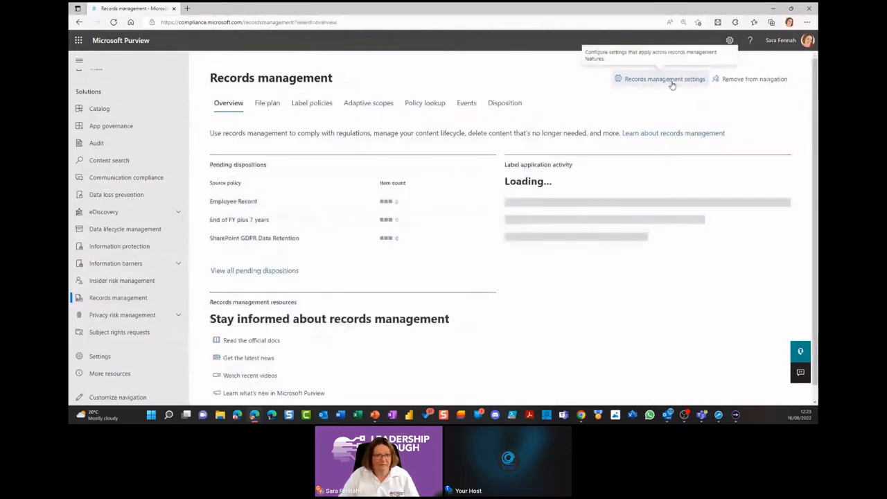
Step: Open the records management settings and mark up the retention label options for deleting items and for record versioning
click(665, 79)
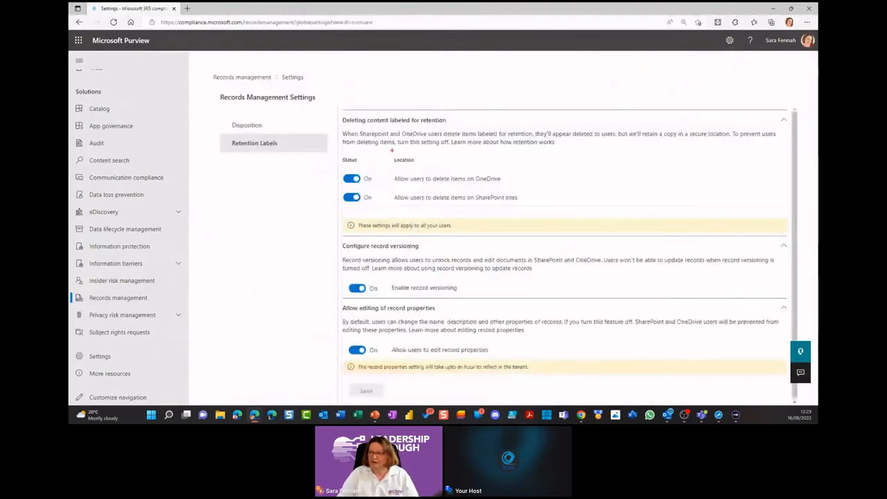
drag(331, 150, 547, 207)
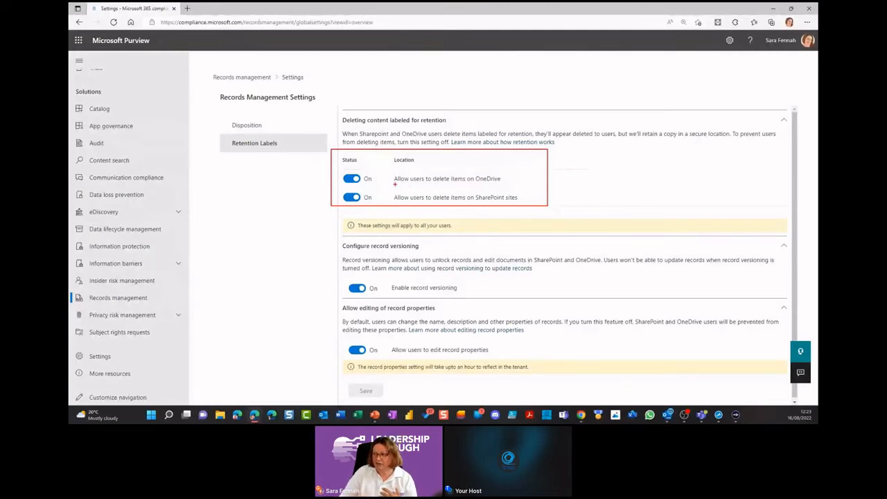
drag(394, 183, 500, 182)
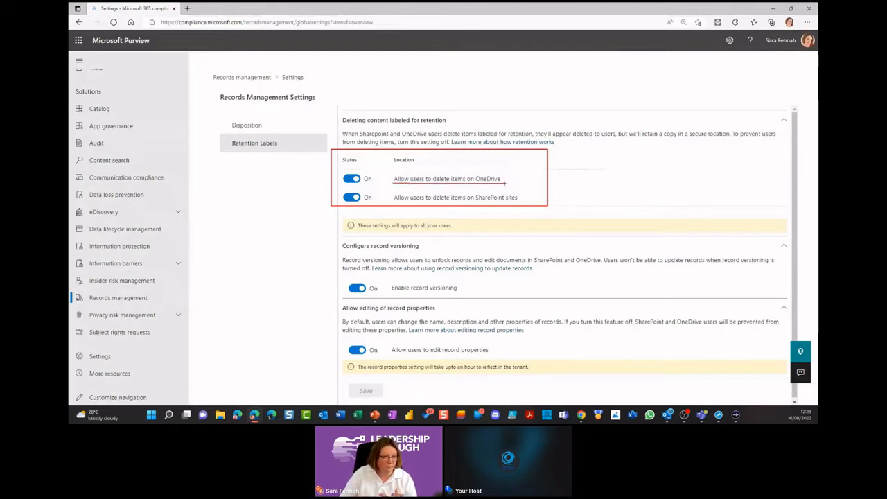
key(Escape)
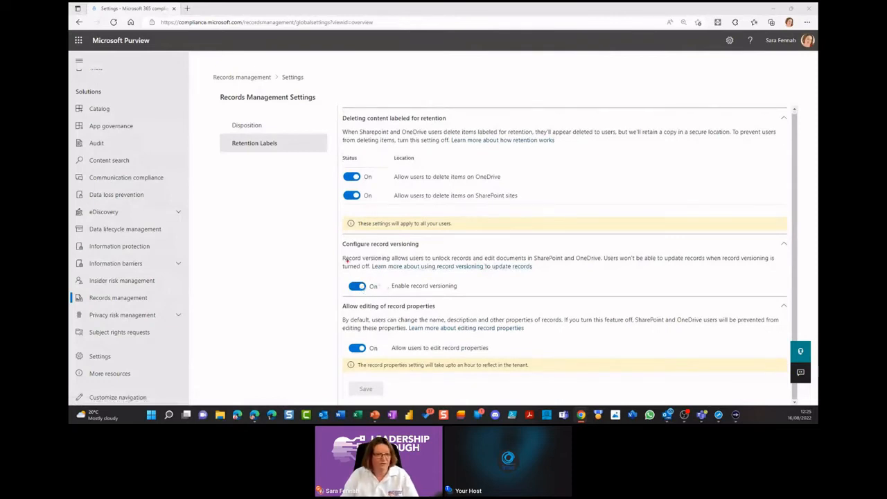
mouse_move(331, 242)
mouse_down()
mouse_move(482, 285)
mouse_move(784, 290)
mouse_up()
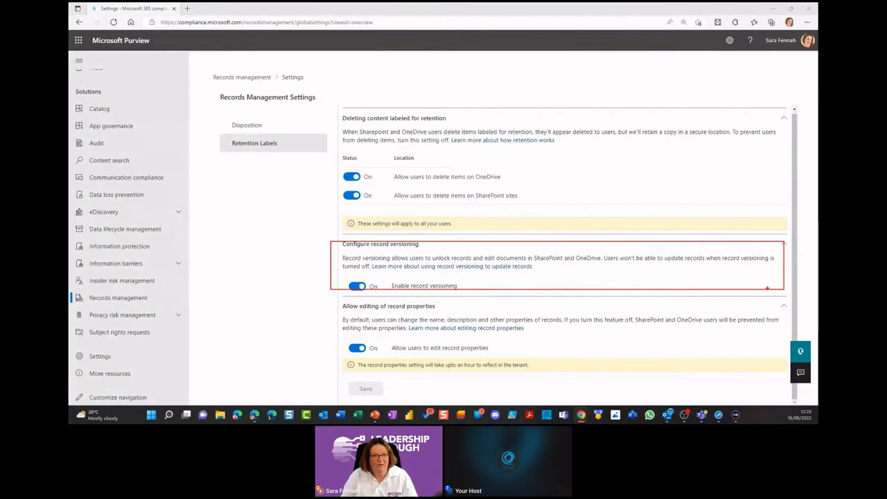
key(Escape)
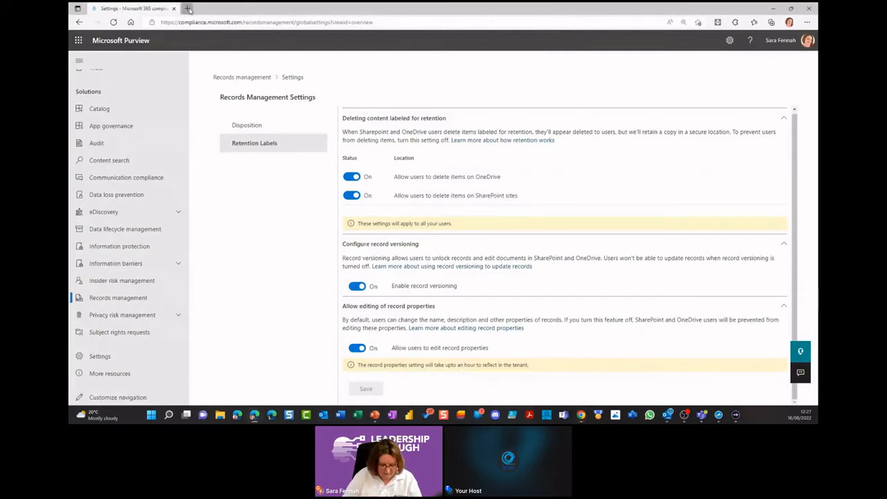
Step: Open the organisation's SharePoint home site in a new browser tab and show its site contents
click(188, 8)
text(fennah-admin.sharepoint.com)
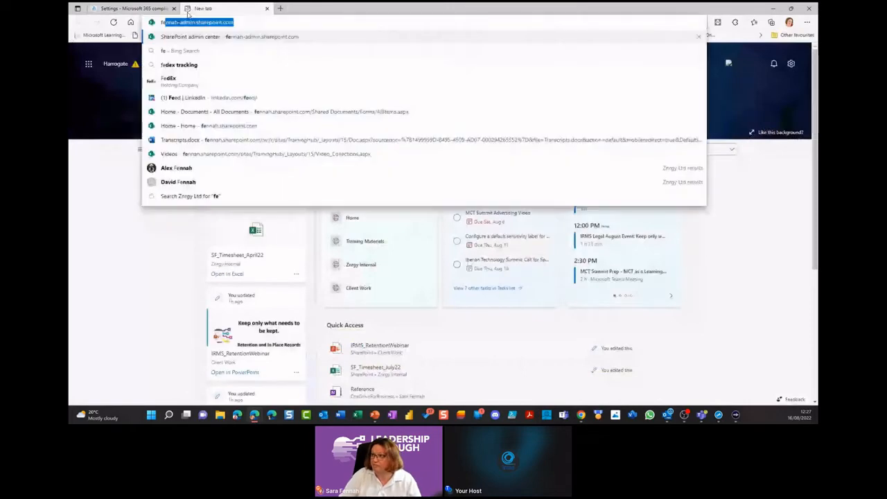
click(257, 97)
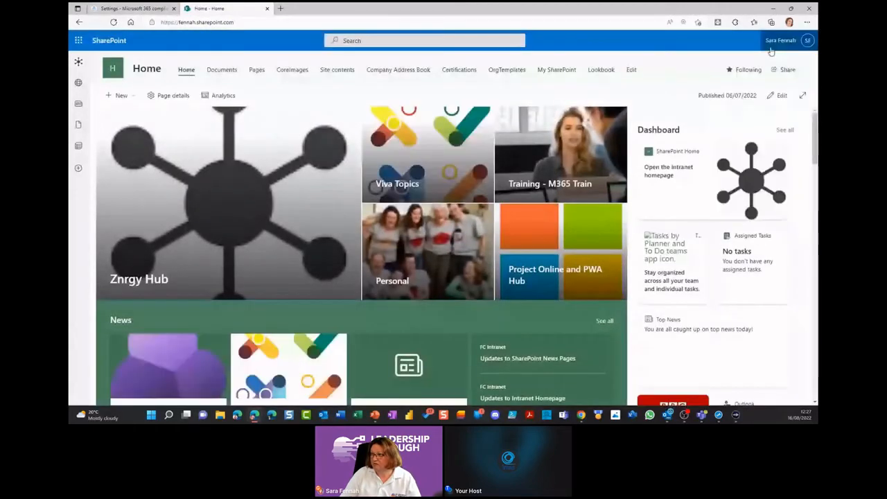
click(340, 72)
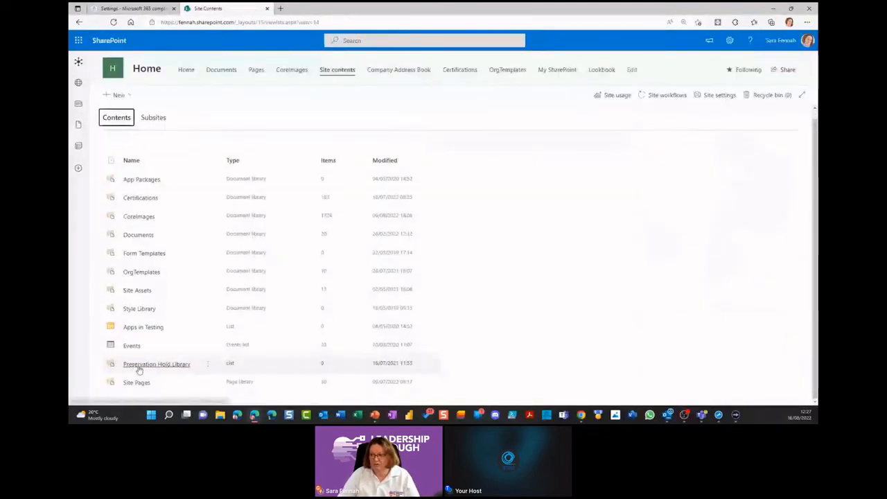
Step: Mark the Preservation Hold Library in the site contents and open it
mouse_move(100, 356)
mouse_down()
mouse_move(247, 376)
mouse_move(456, 375)
mouse_up()
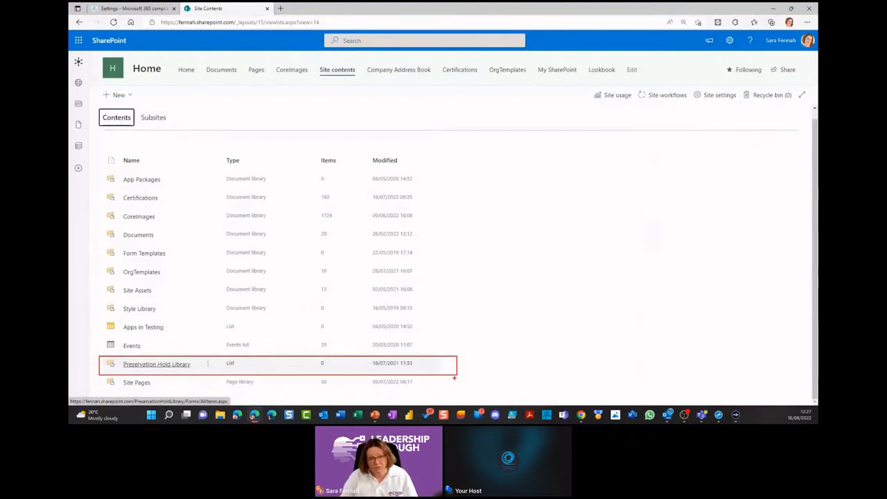
mouse_move(192, 348)
mouse_down()
mouse_move(129, 378)
mouse_move(135, 358)
mouse_move(164, 379)
mouse_up()
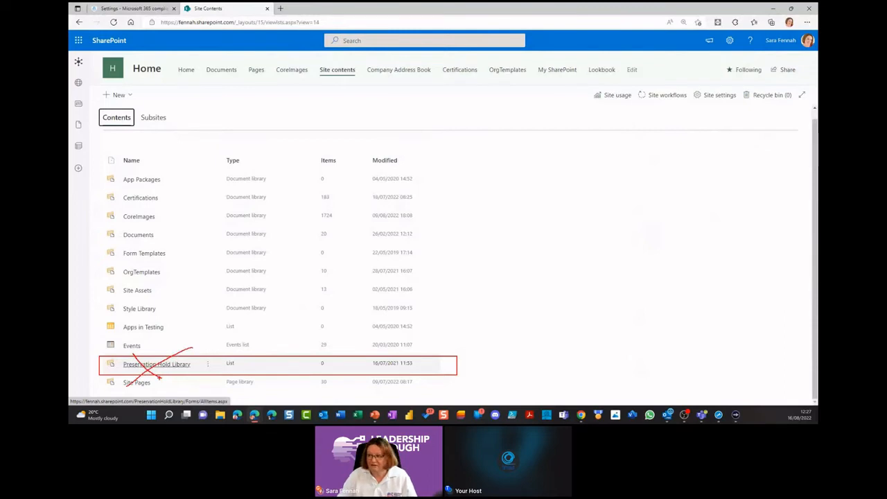
click(175, 366)
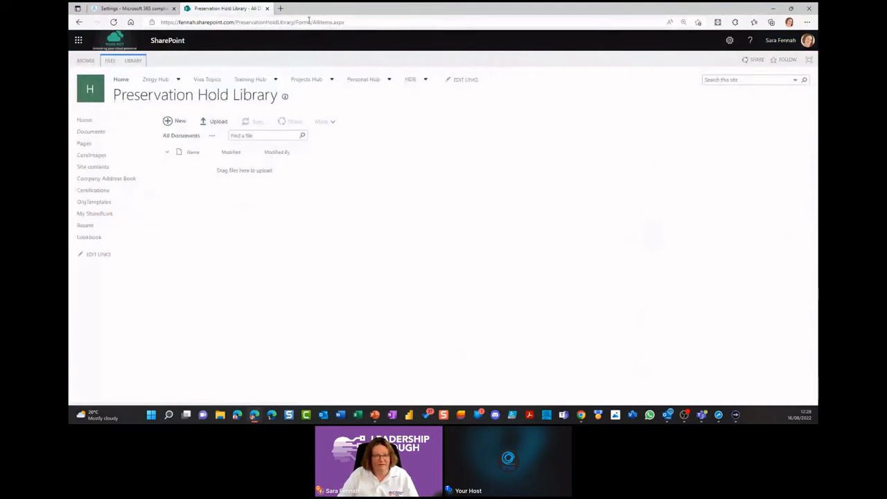
Step: Magnify the page address and underline the PreservationHoldLibrary/Forms/AllItems.aspx path
drag(345, 22, 236, 23)
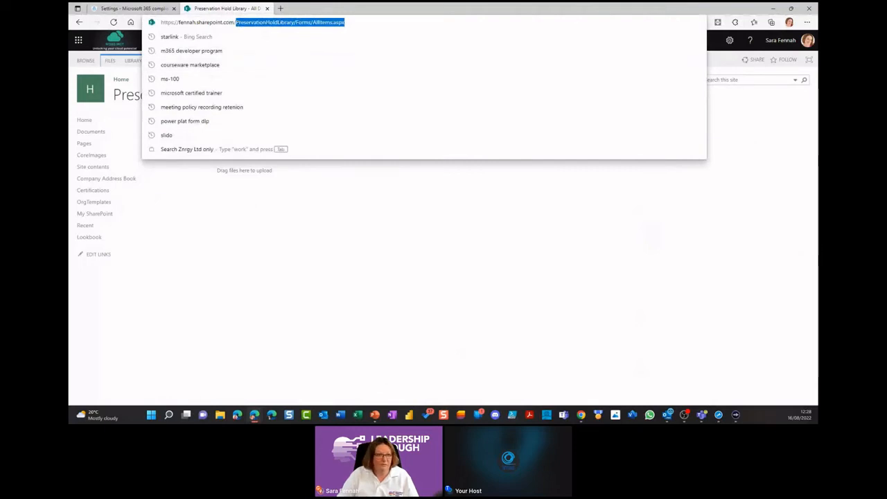
key(alt+Tab)
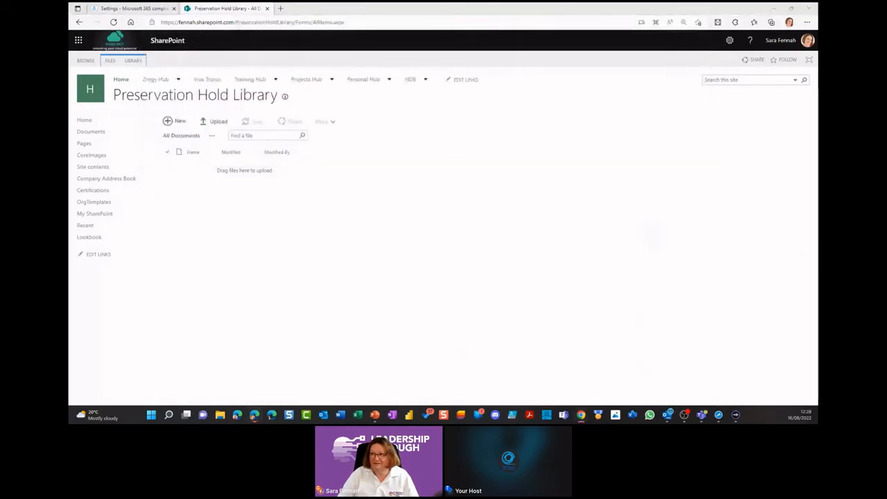
click(358, 214)
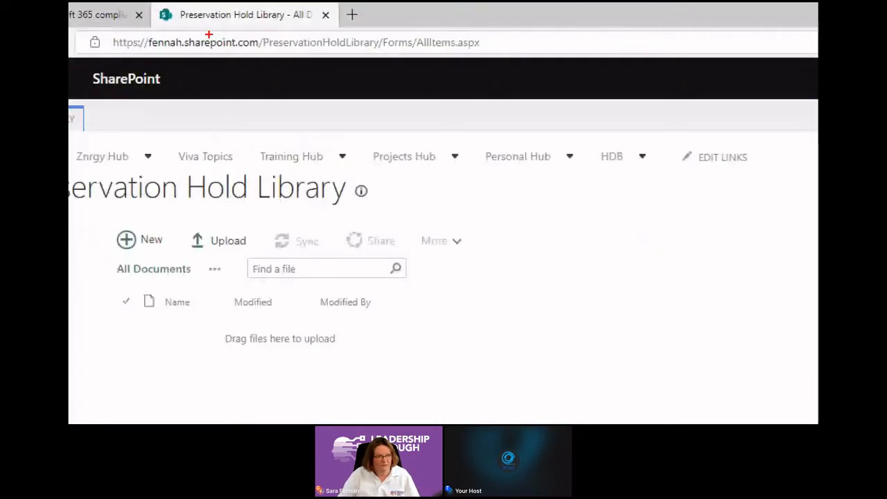
drag(257, 52, 480, 52)
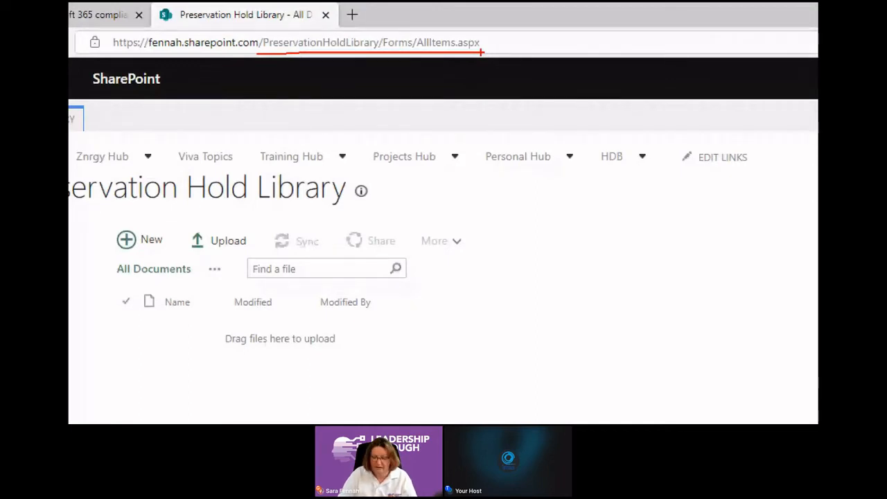
key(Escape)
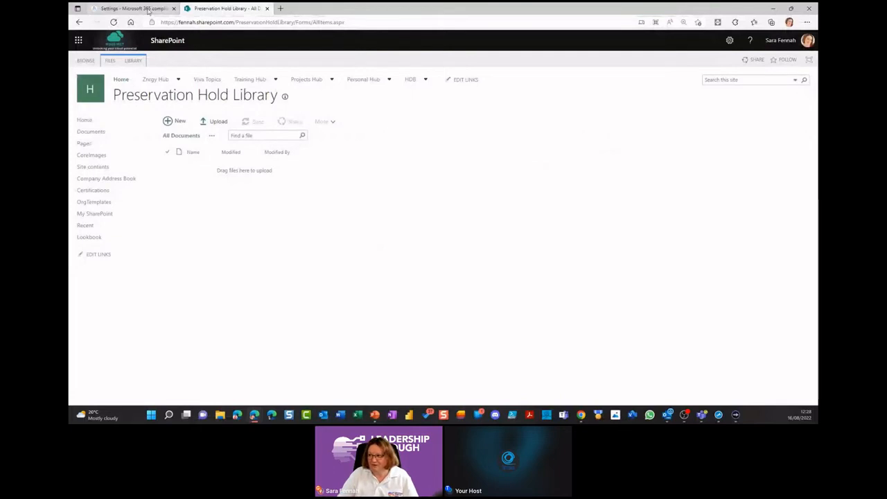
Step: Return to the retention label settings and switch user deletion on SharePoint sites and OneDrive off and back on, without saving
click(132, 8)
click(352, 196)
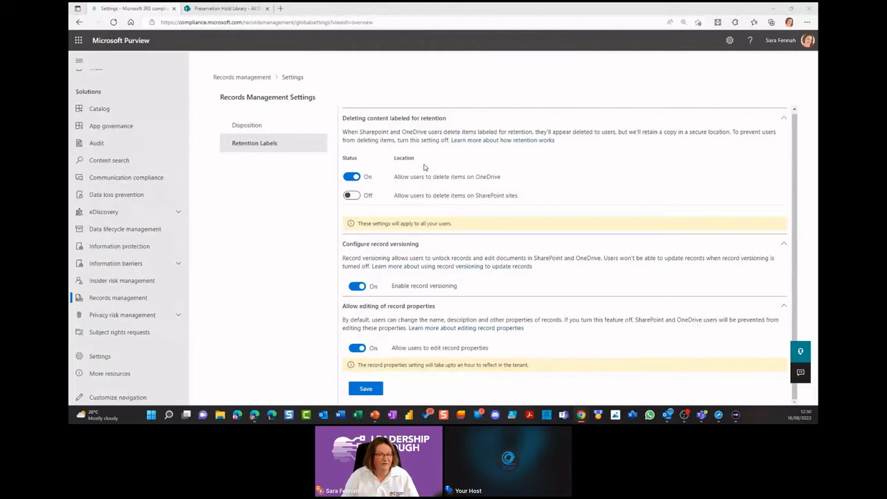
click(355, 178)
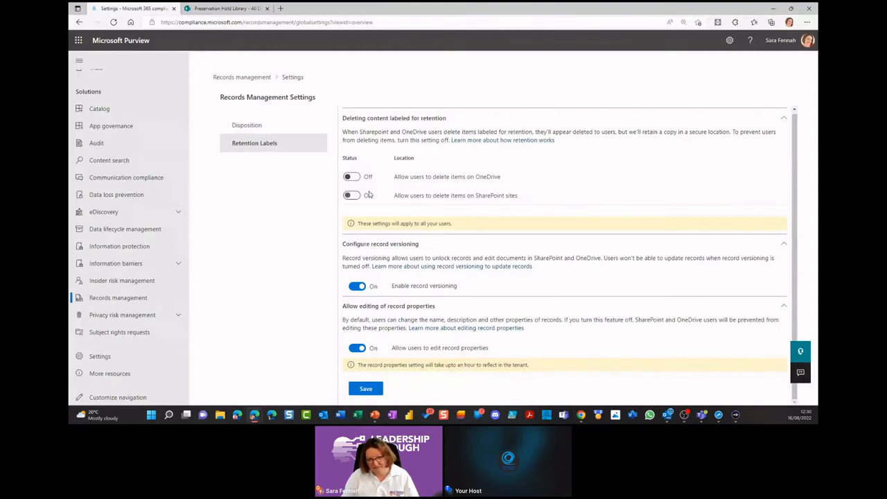
click(352, 178)
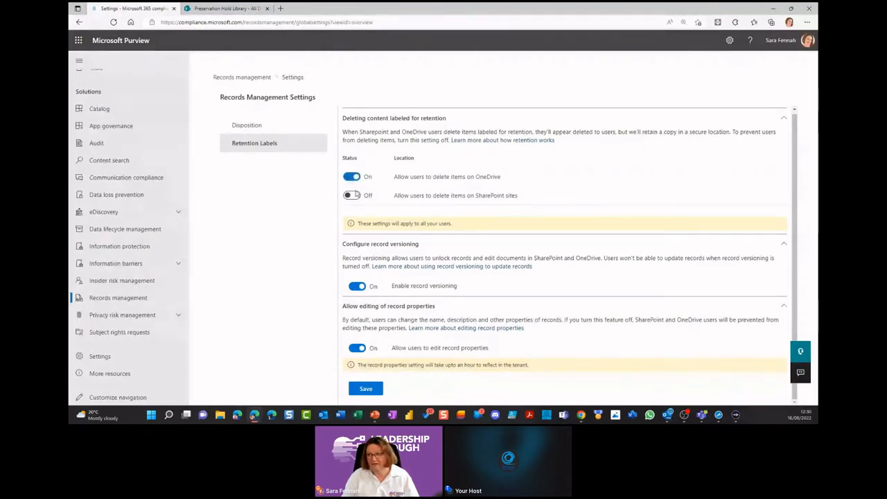
click(352, 196)
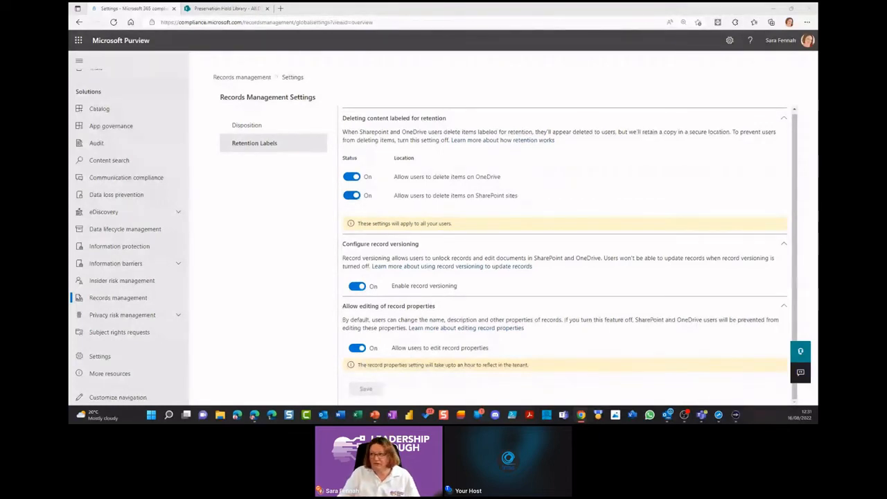
Step: Switch to the presentation slide on retention in SharePoint
key(alt+Tab)
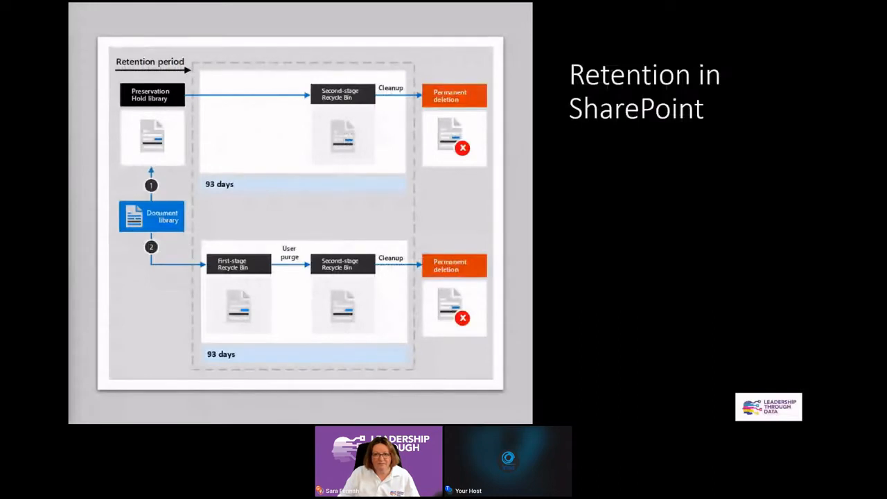
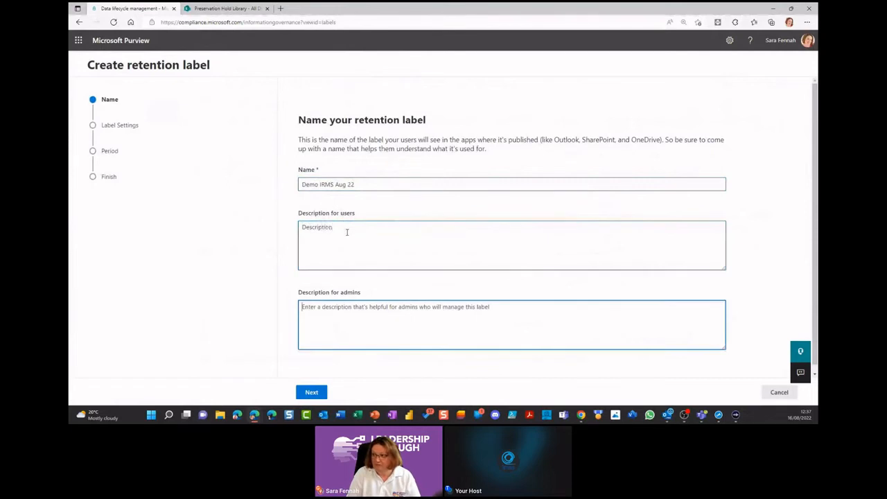
Step: Enter "Descrip" as the admin description and accept retaining items forever or for a specific period as the label setting
text(Descrip)
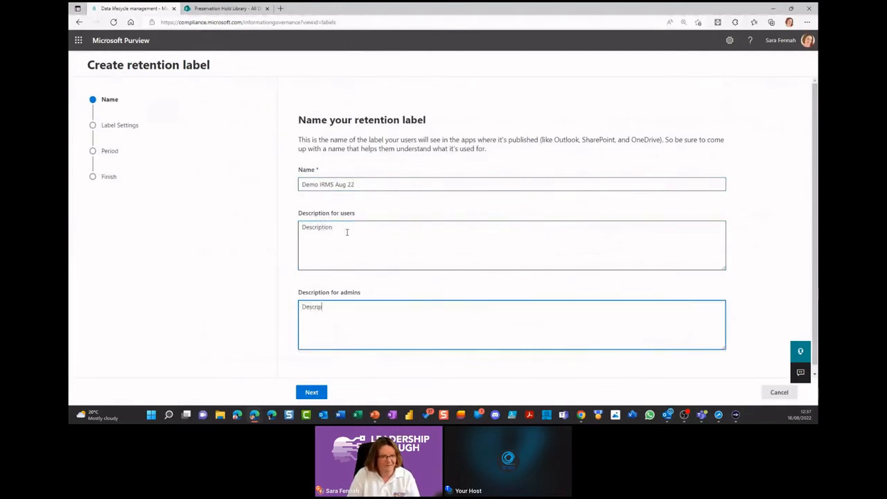
click(318, 393)
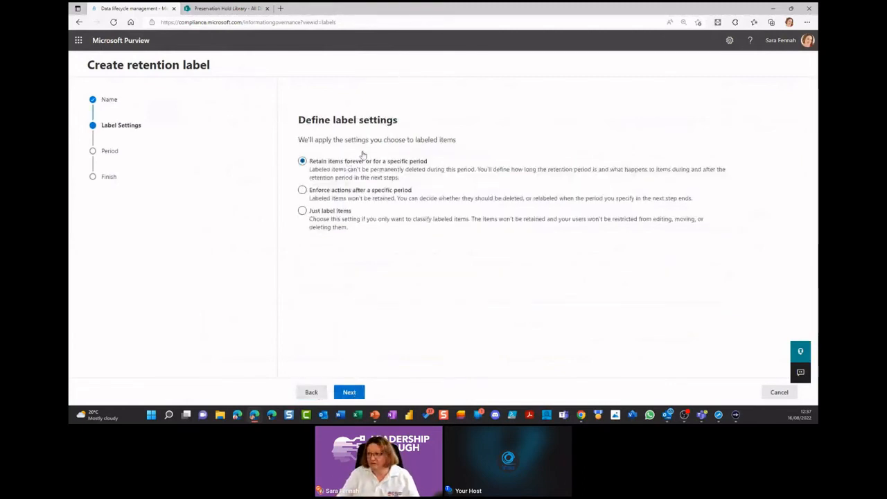
key(ctrl+plus)
key(ctrl+plus)
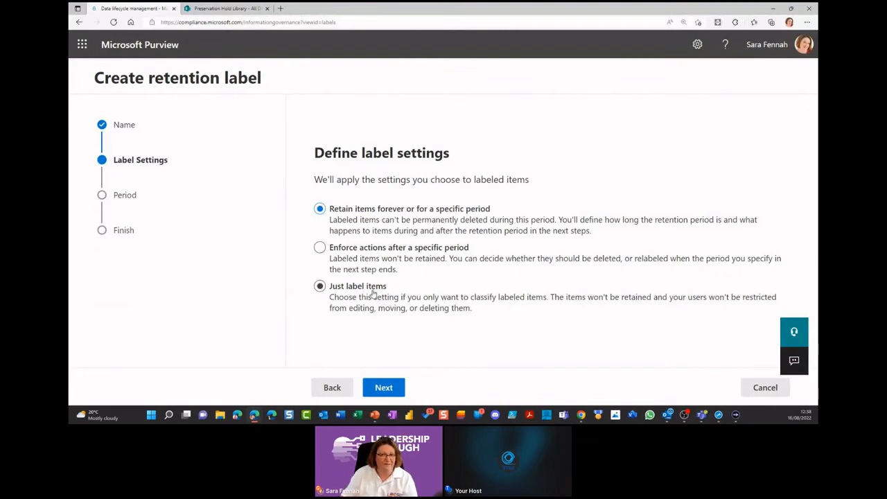
click(385, 388)
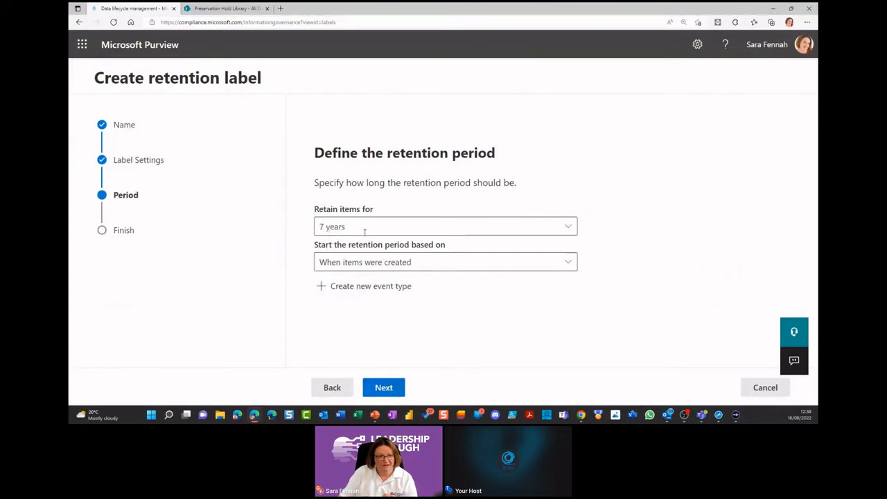
Step: Try the End of FY event as the retention start, and settle on when items were labeled for the 7-year period
click(372, 264)
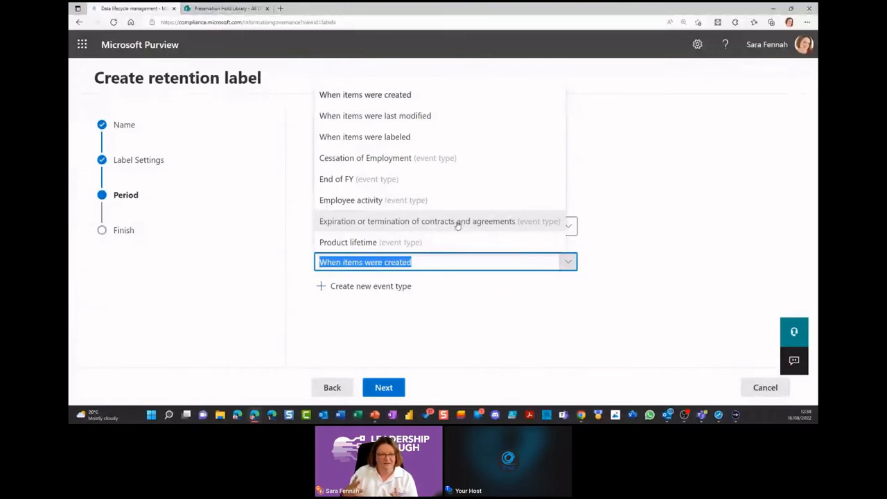
click(346, 180)
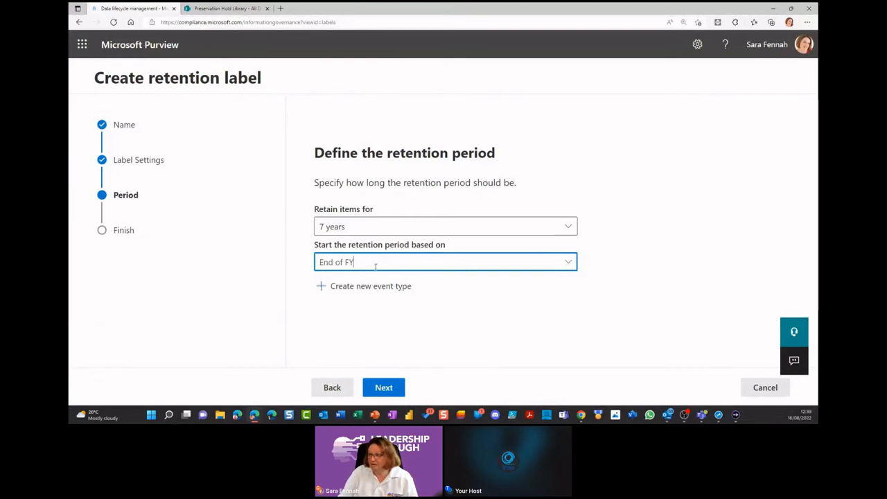
click(376, 264)
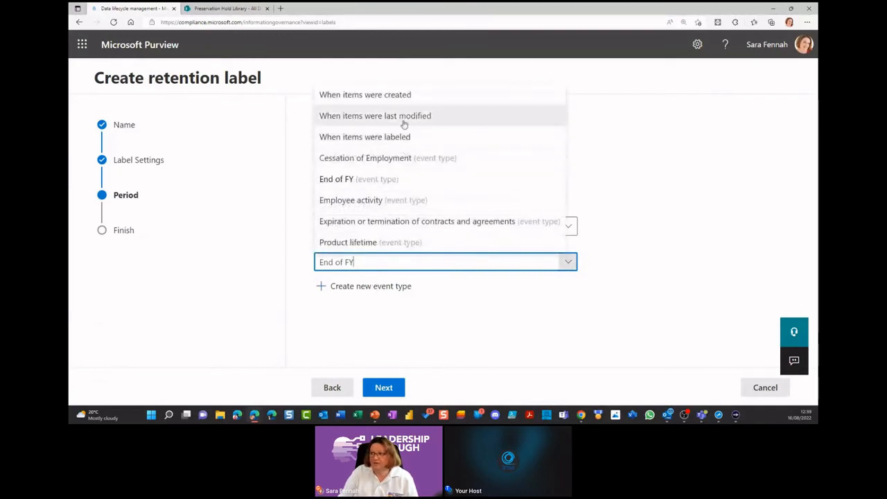
click(364, 136)
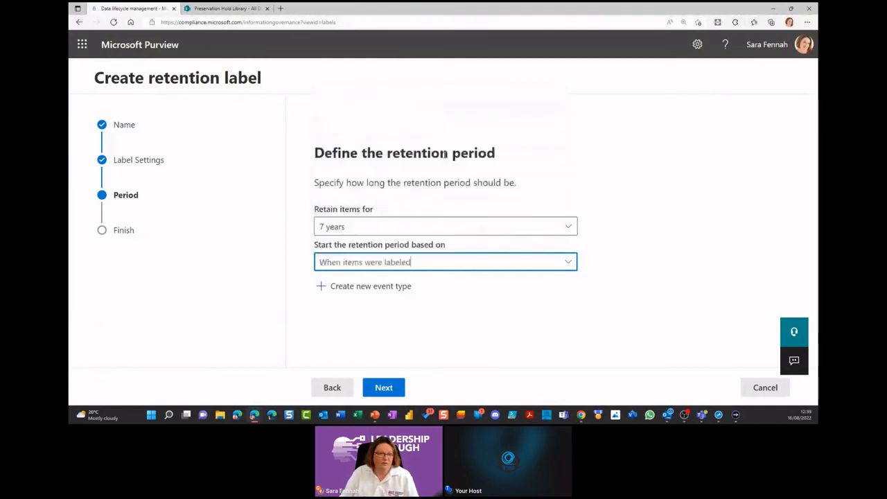
click(393, 389)
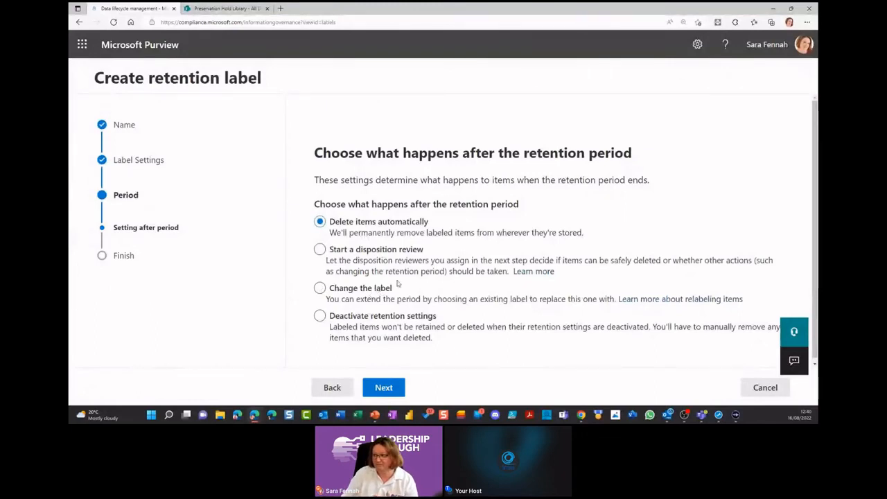
Step: Try deactivating retention settings and a disposition review as the end-of-period action, and settle on deleting items automatically
click(421, 316)
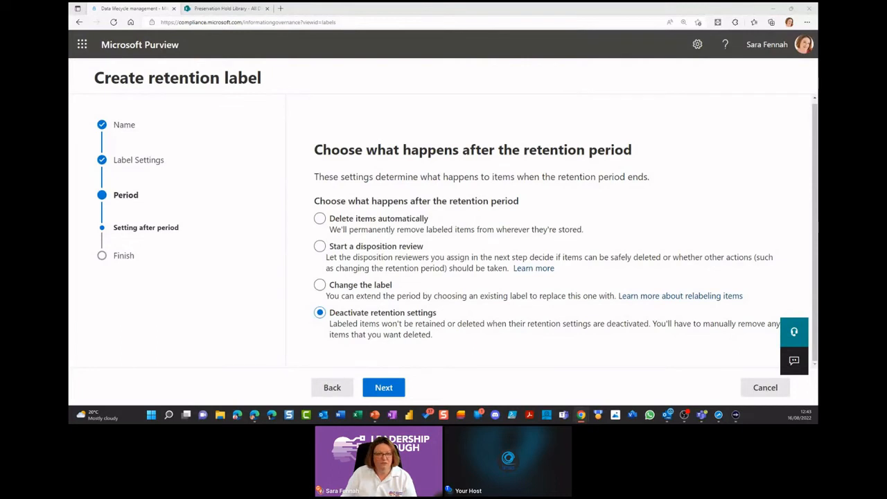
click(364, 249)
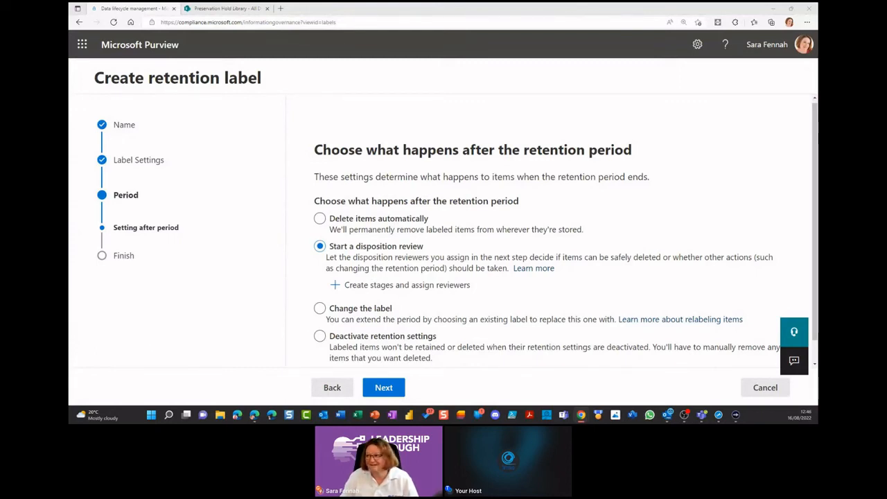
click(361, 220)
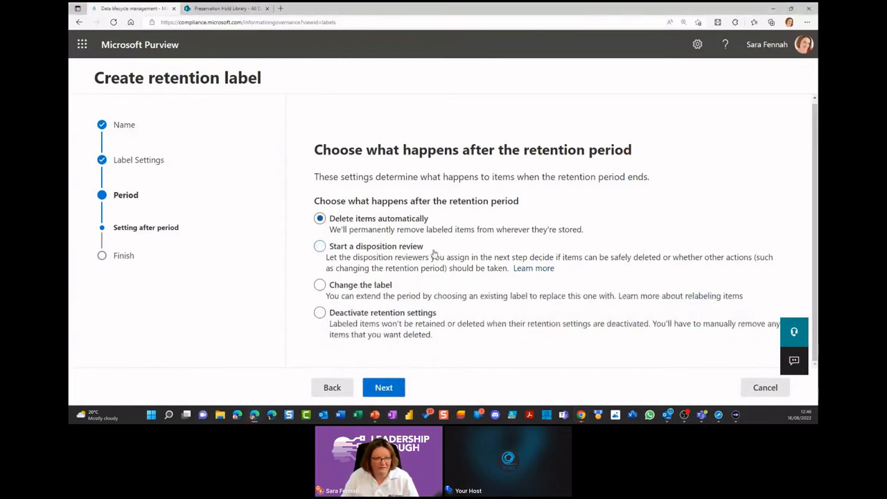
click(386, 388)
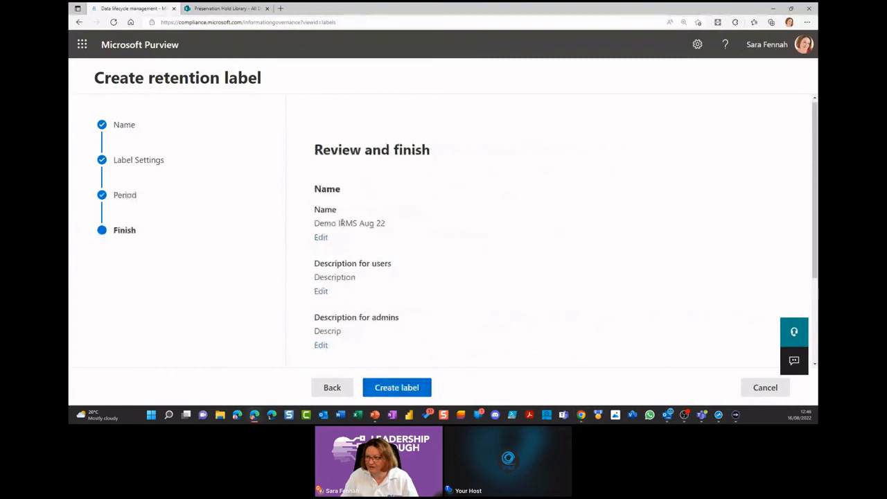
Step: Review the label's summary of retention settings and cancel its creation
scroll(347, 239, down, 3)
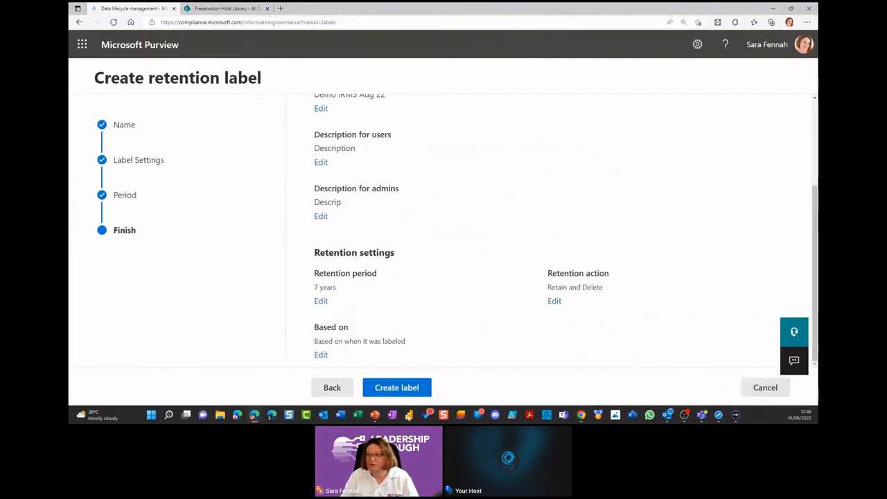
click(340, 389)
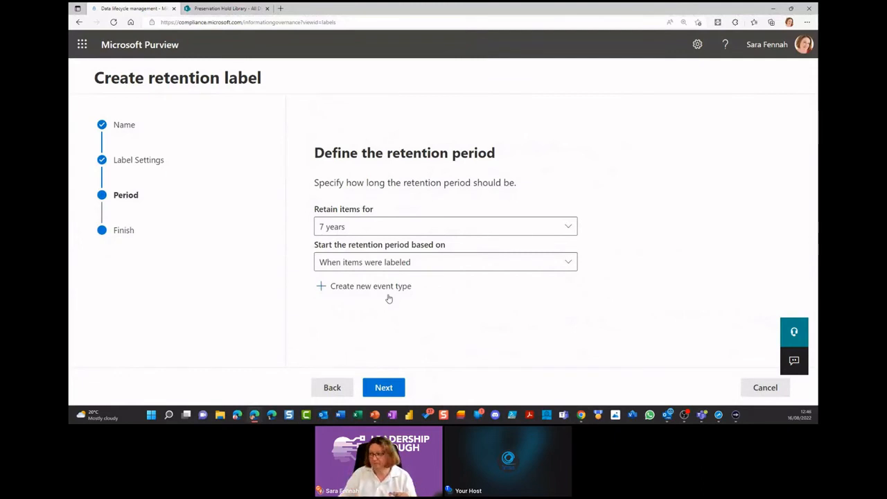
click(765, 387)
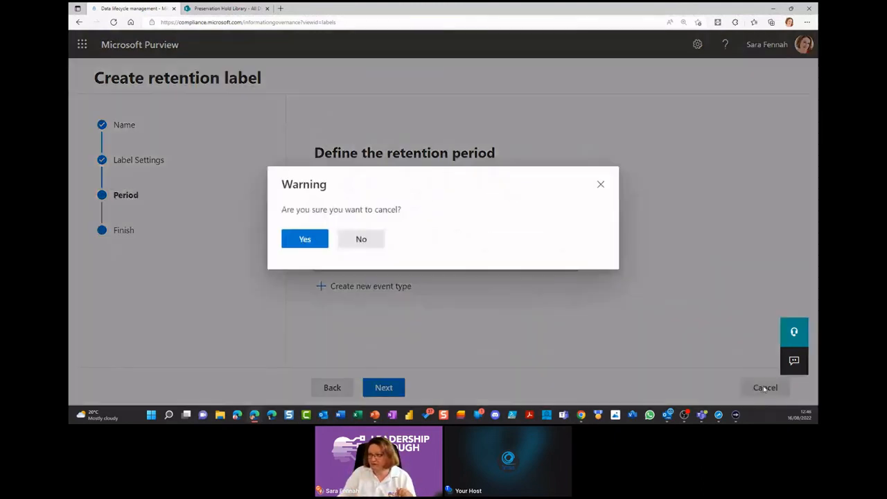
click(305, 240)
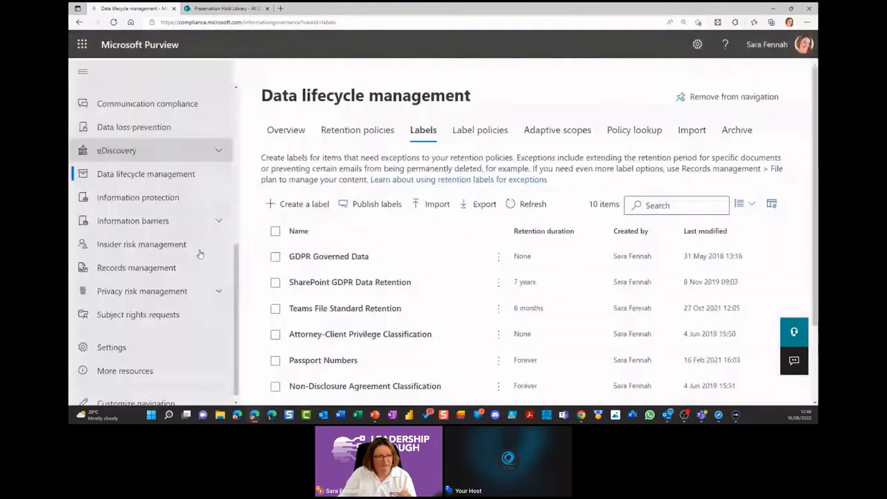
Step: Start a new retention label from the file plan in Records management
click(118, 259)
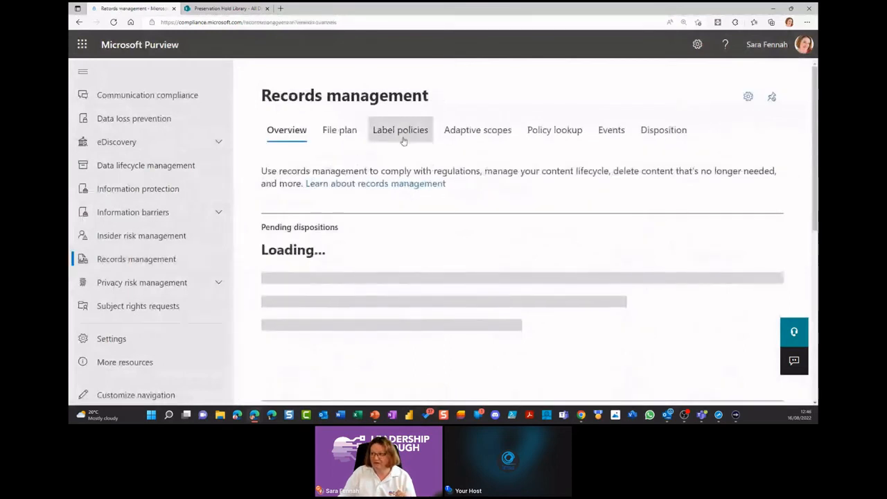
click(354, 137)
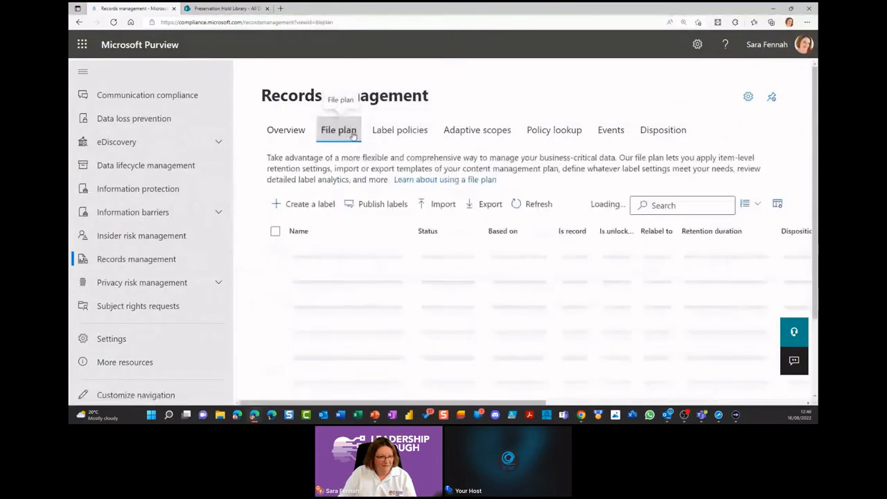
click(305, 204)
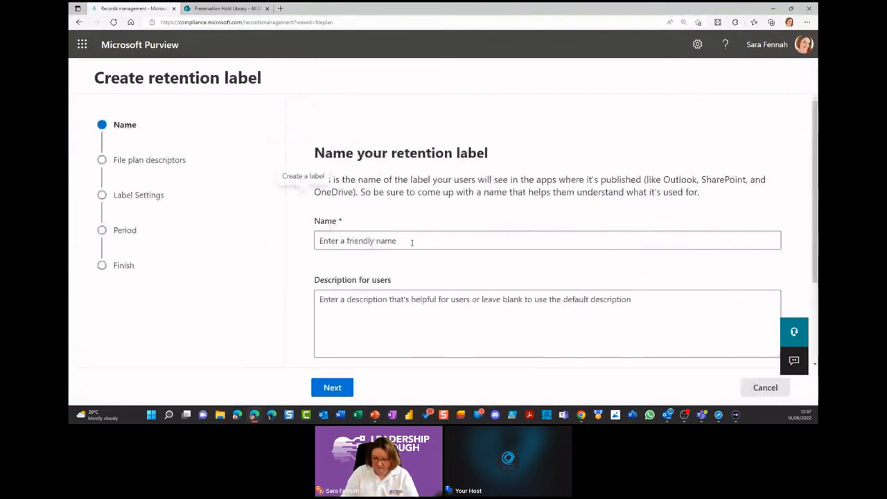
Step: Name the retention label "asdhkajshd" and enter "asdaljds" as the description for users
click(407, 242)
text(asdhkajshd)
key(Tab)
text(asdaljds)
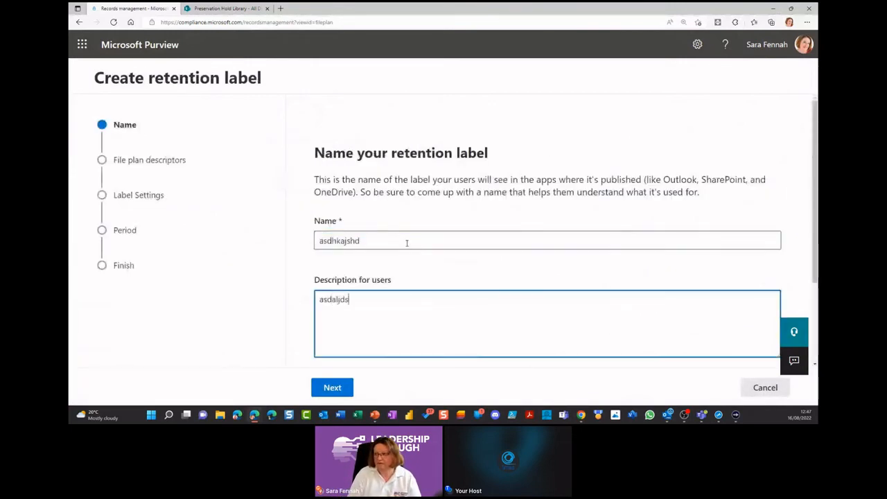
click(344, 389)
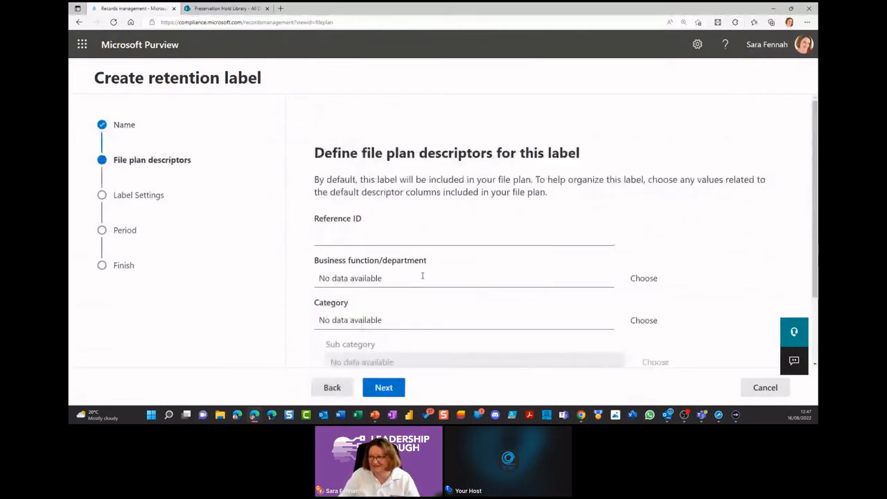
Step: Examine the file plan descriptors available for the label, from reference ID to provision/citation, and leave them blank
scroll(422, 276, down, 1)
scroll(445, 220, down, 1)
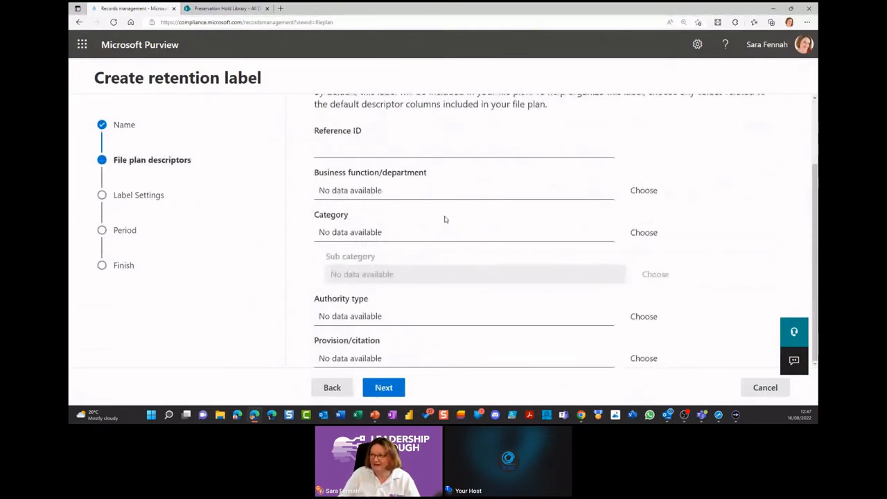
scroll(445, 220, up, 2)
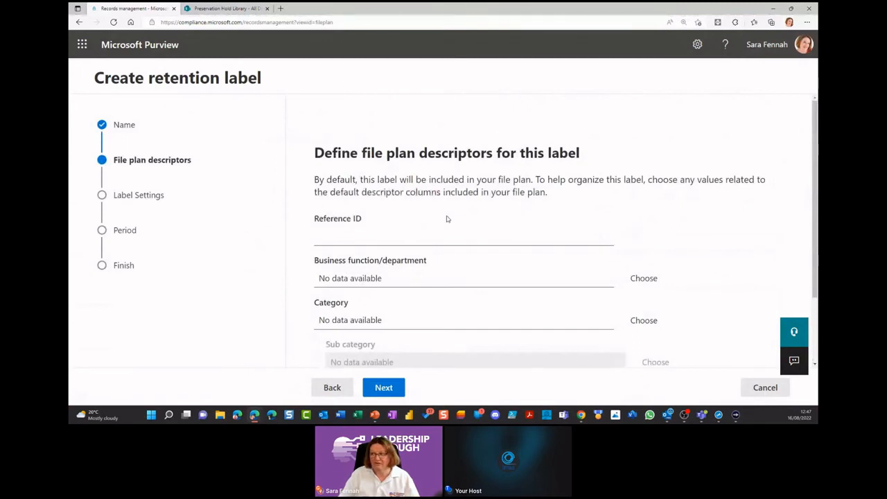
scroll(448, 219, down, 1)
scroll(447, 219, down, 1)
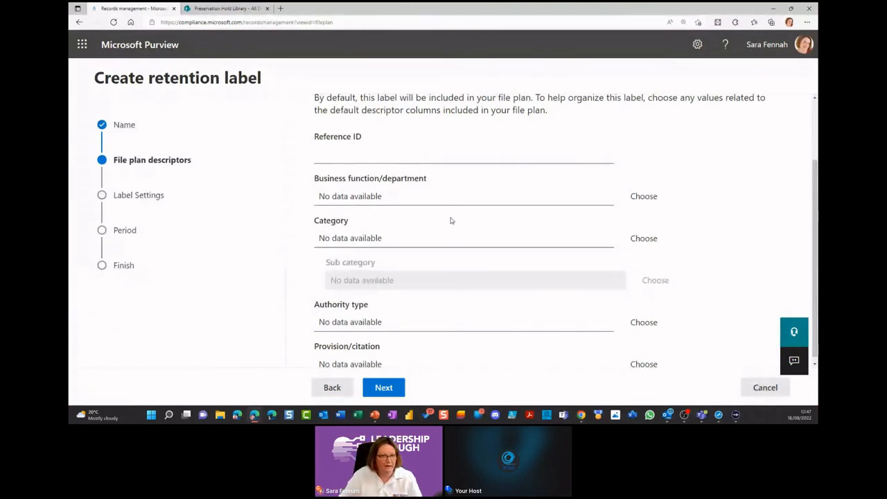
click(385, 389)
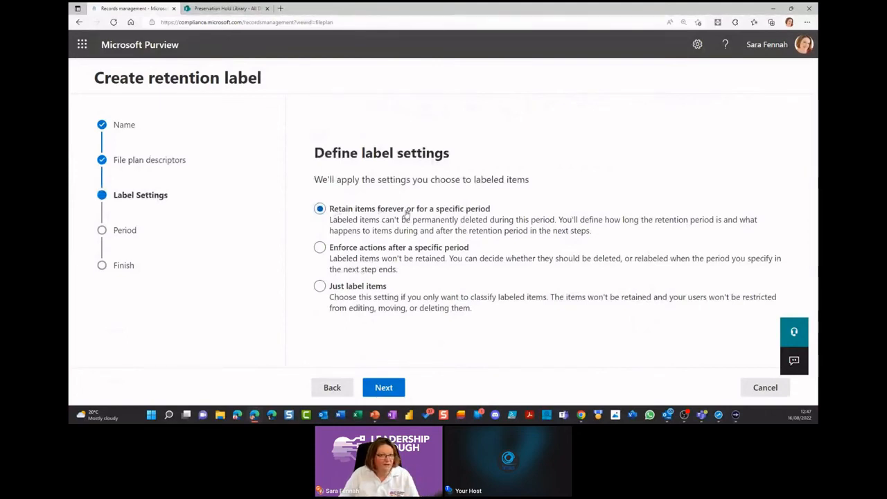
Step: Accept 7-year retention based on when items were created, and retaining items even if users delete them
click(393, 391)
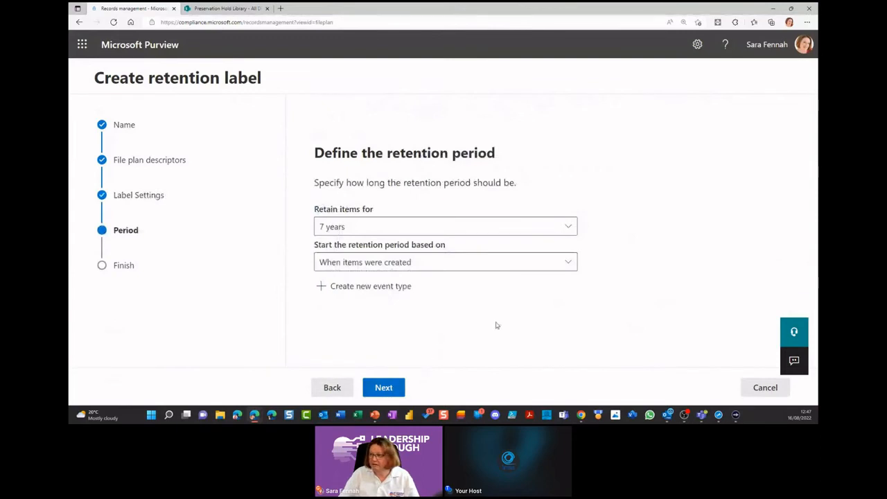
click(384, 388)
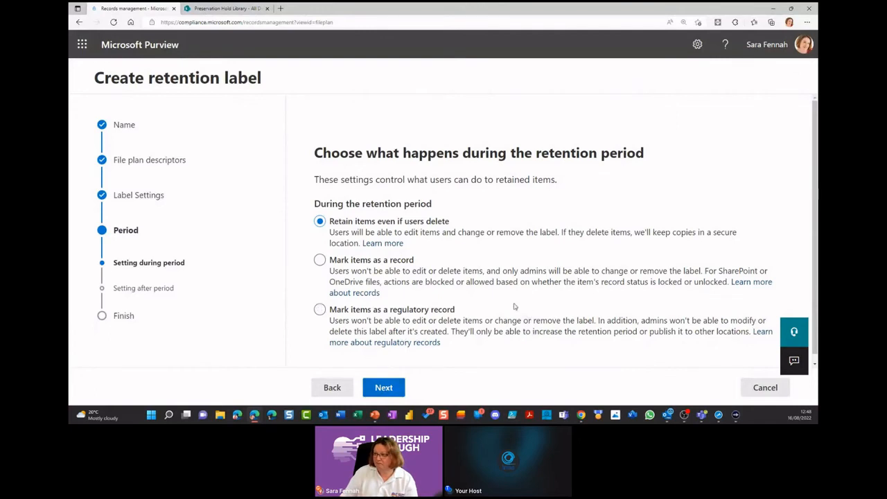
scroll(514, 306, down, 1)
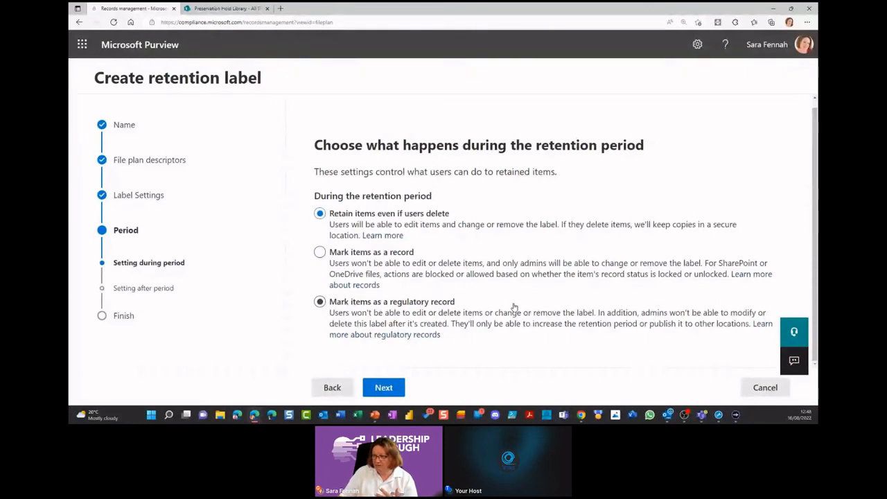
click(394, 391)
Step: Select a disposition review after the retention period, examine its options and cancel the label's creation
click(381, 250)
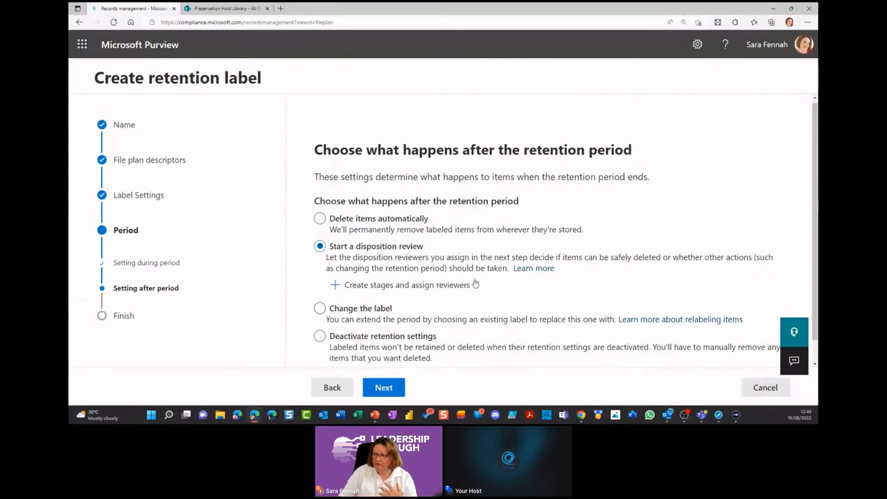
scroll(473, 281, down, 1)
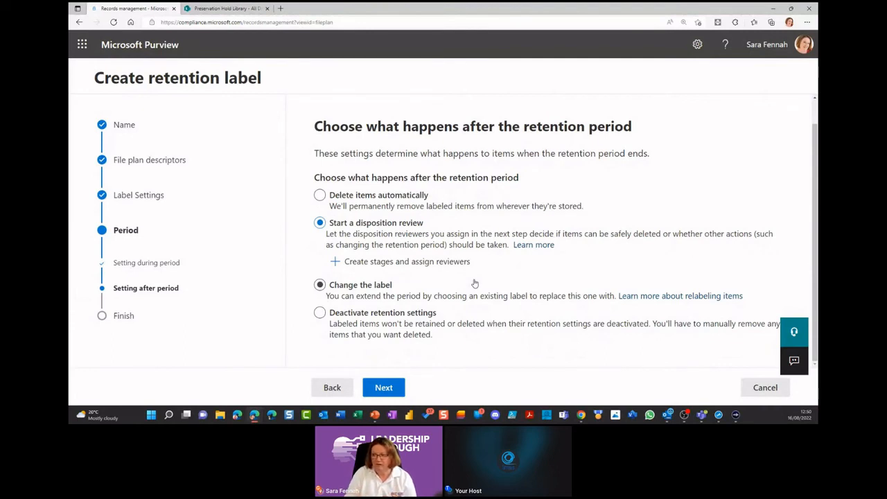
click(765, 388)
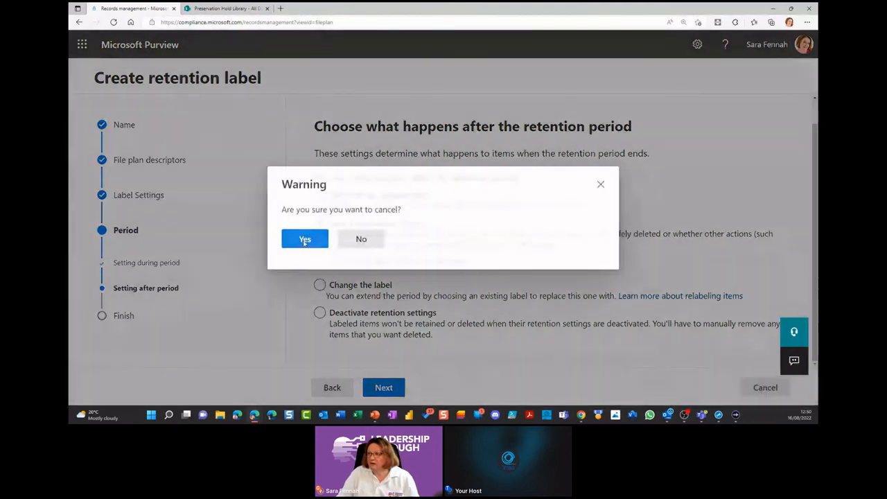
click(305, 240)
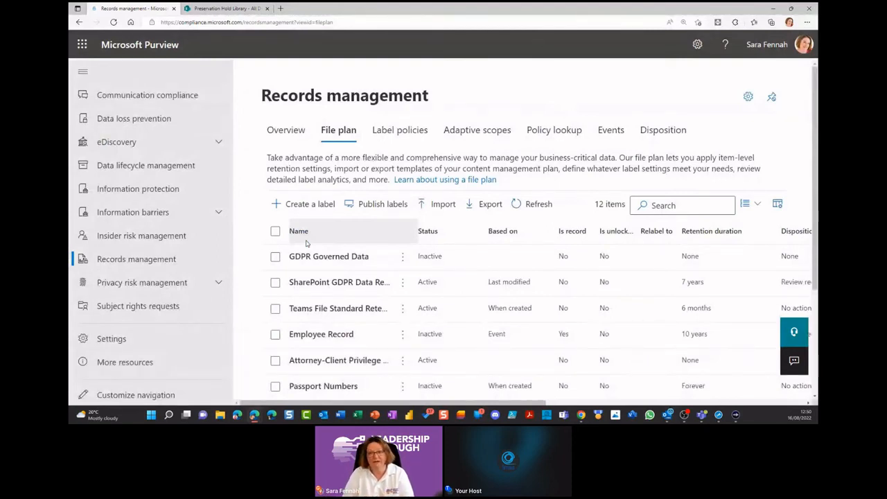
Step: Open the list of retention policies in Data lifecycle management
click(156, 170)
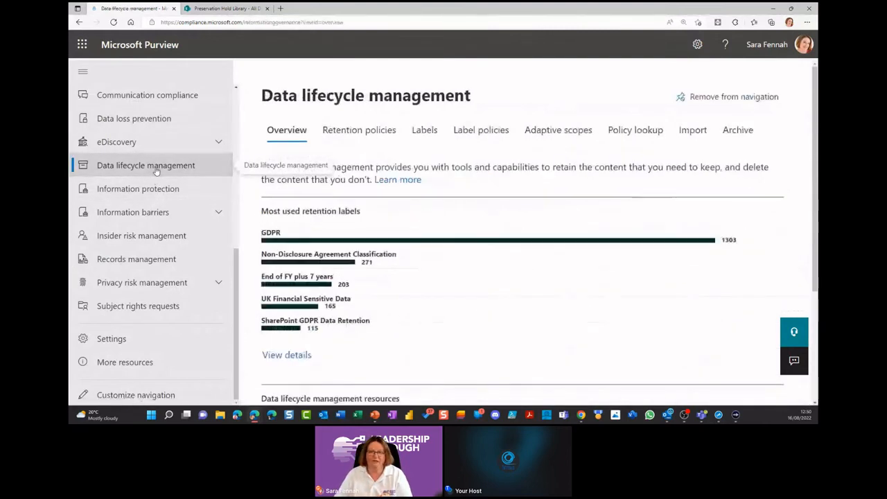
click(376, 135)
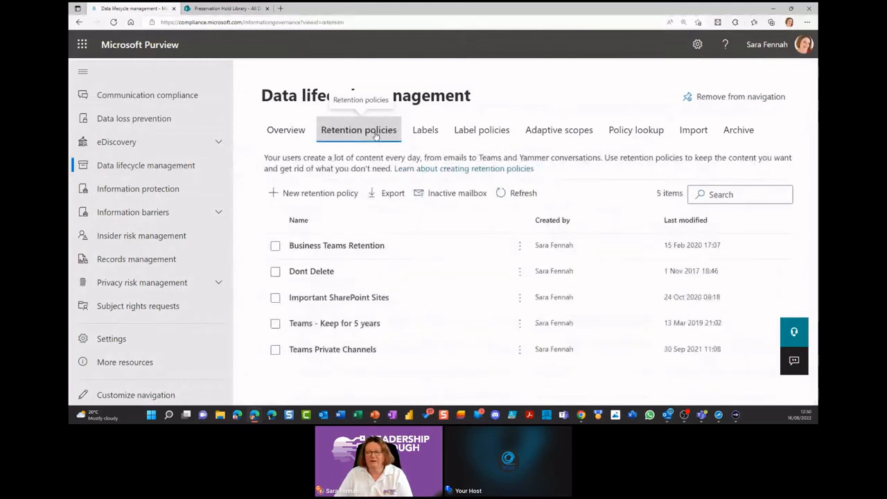
Step: Start a new retention policy with the name "fsdfsdf" and the description "dasd"
click(317, 194)
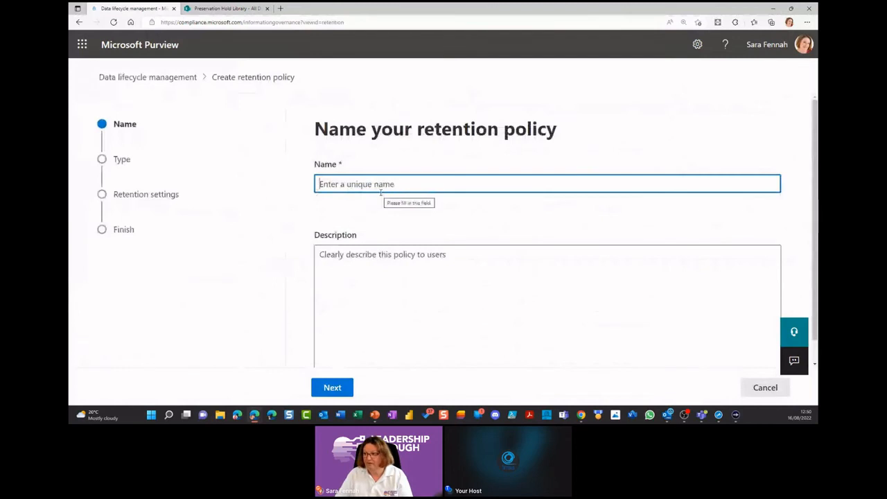
text(fsdfsdf)
click(414, 250)
text(dasd)
click(333, 389)
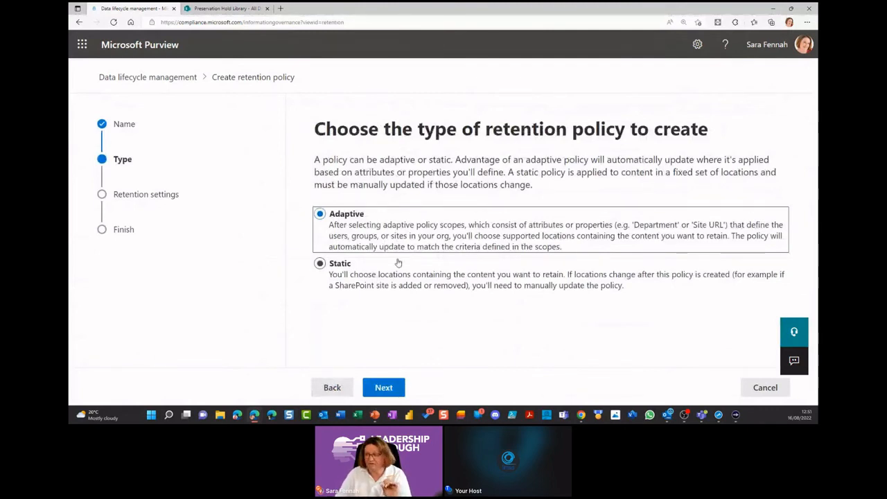
Step: Make the policy static and exclude SharePoint sites, OneDrive accounts and Microsoft 365 Groups, keeping Exchange email as its location
click(388, 279)
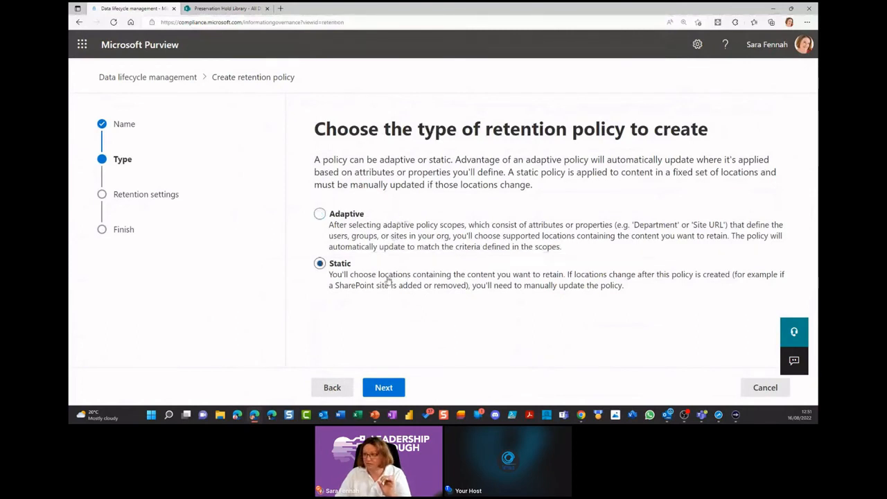
click(386, 387)
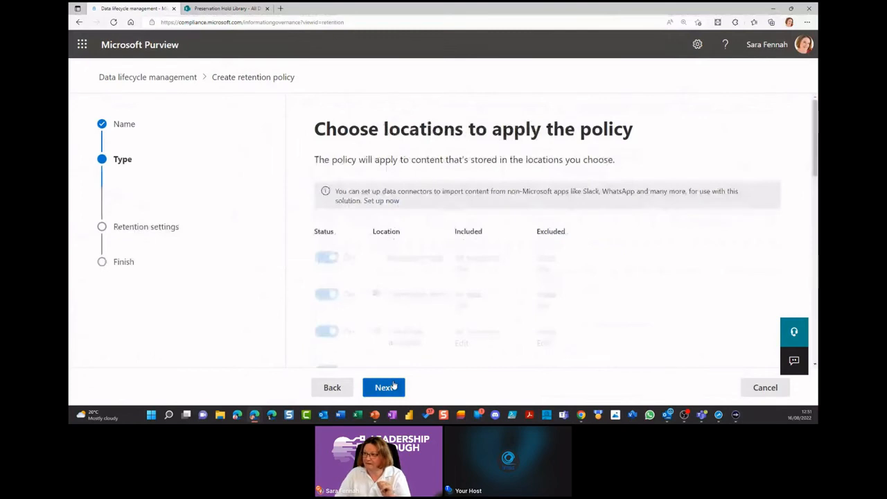
scroll(419, 232, down, 3)
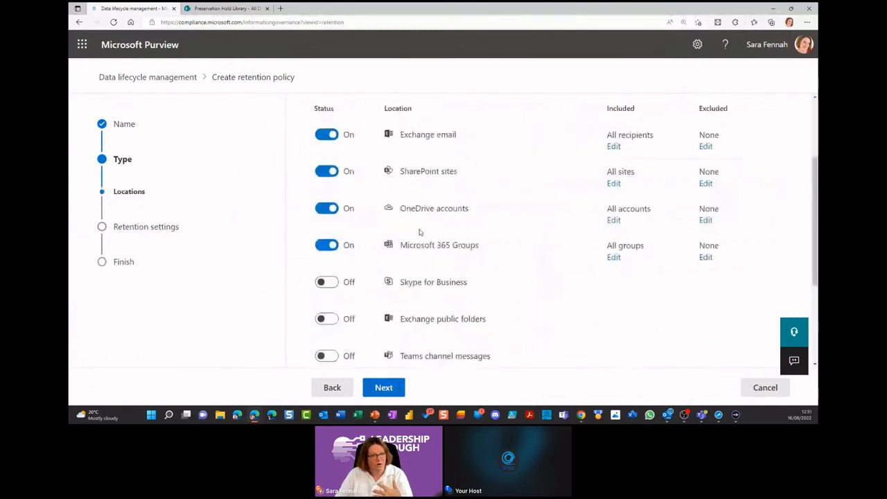
scroll(420, 232, up, 2)
click(327, 253)
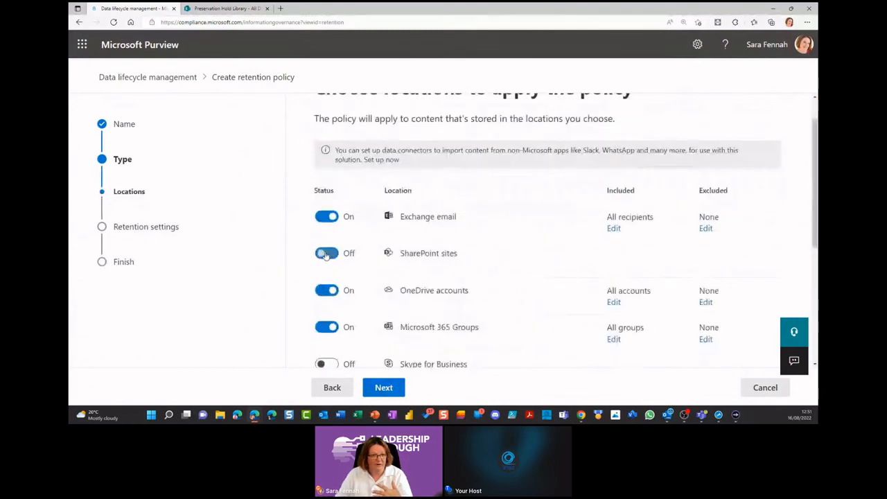
click(326, 294)
click(327, 327)
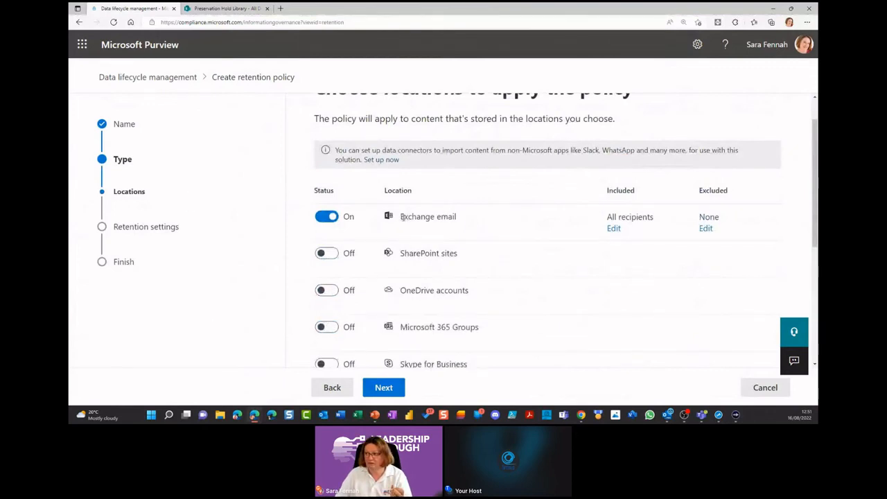
drag(403, 217, 456, 217)
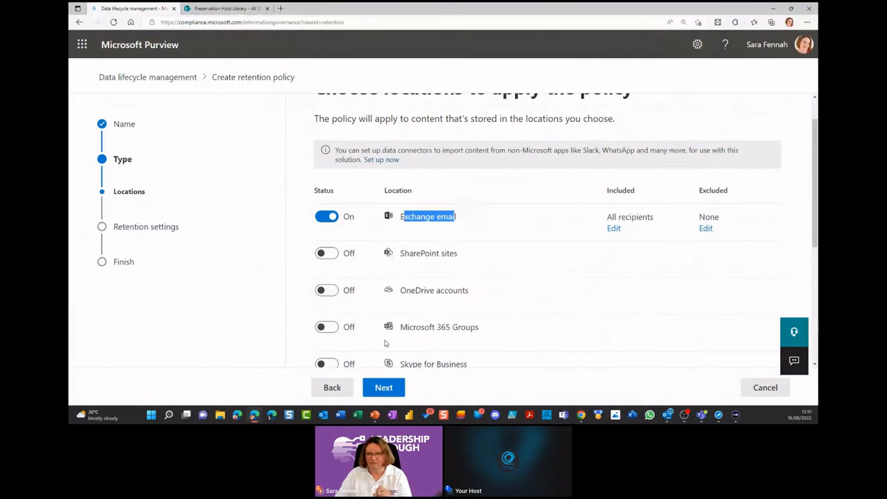
click(384, 390)
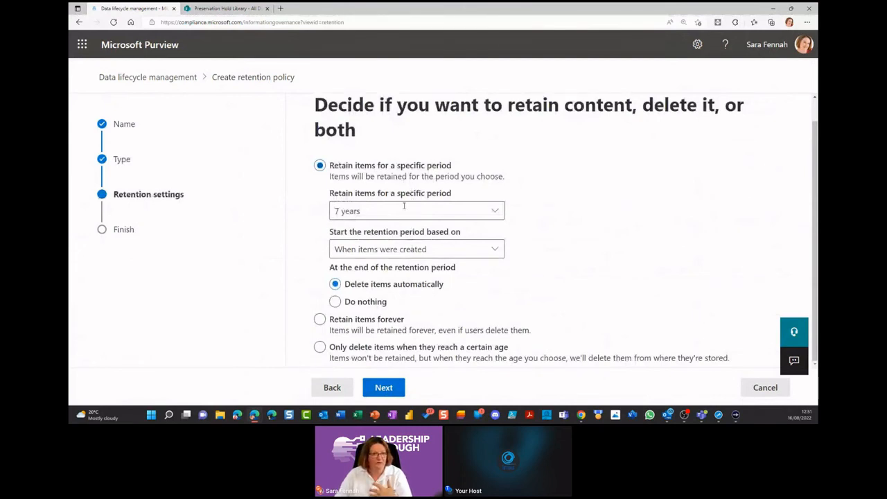
Step: Examine what the policy's retention period can be based on, and cancel the policy's creation
click(403, 251)
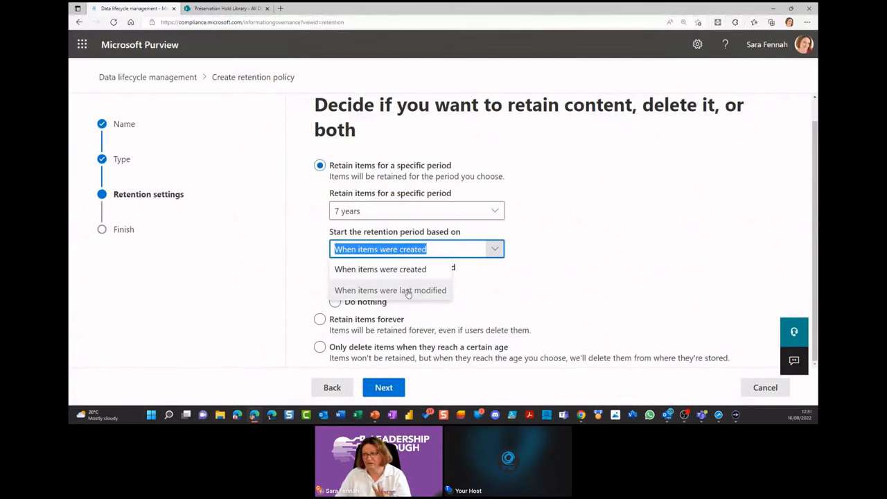
click(573, 251)
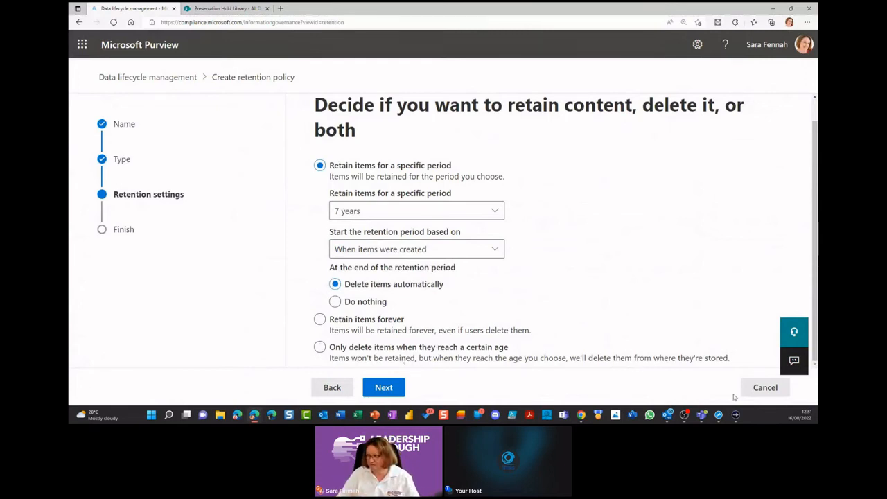
click(763, 389)
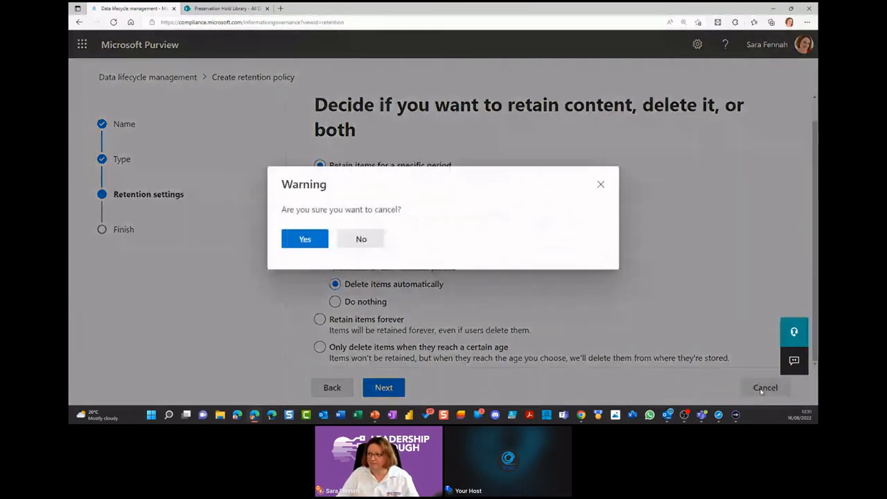
click(301, 240)
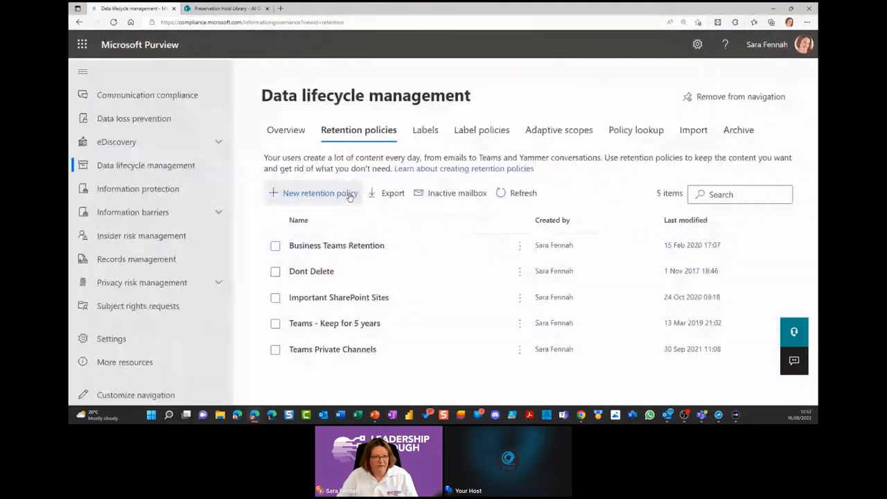
Step: Start a new retention label in Data lifecycle management with the name "asSA" and the user description "ASDA"
click(424, 130)
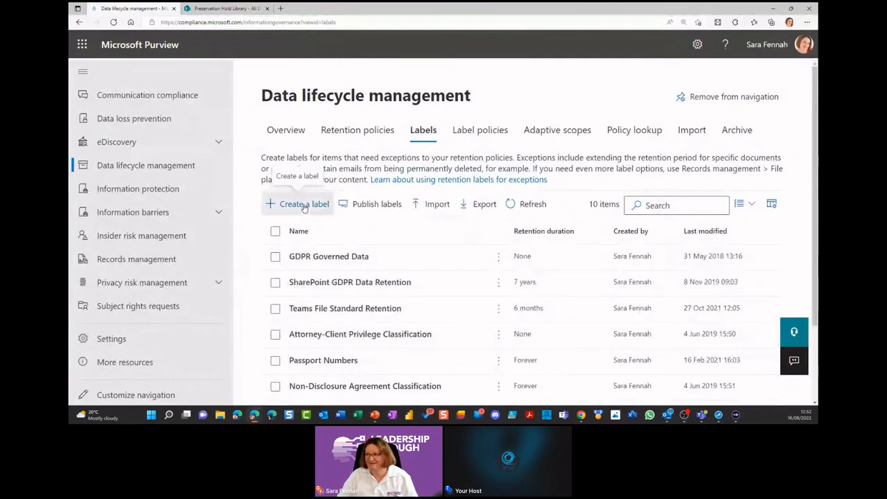
click(304, 205)
text(asSA)
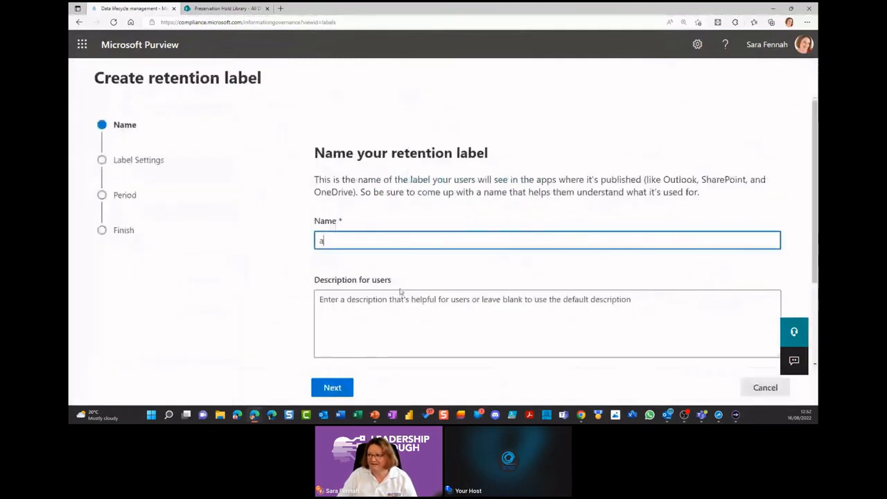
click(390, 324)
text(ASDA)
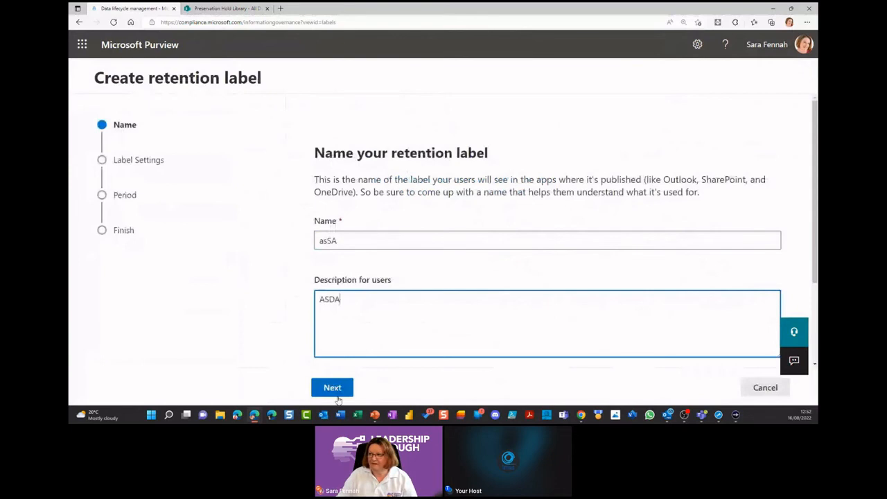
click(335, 391)
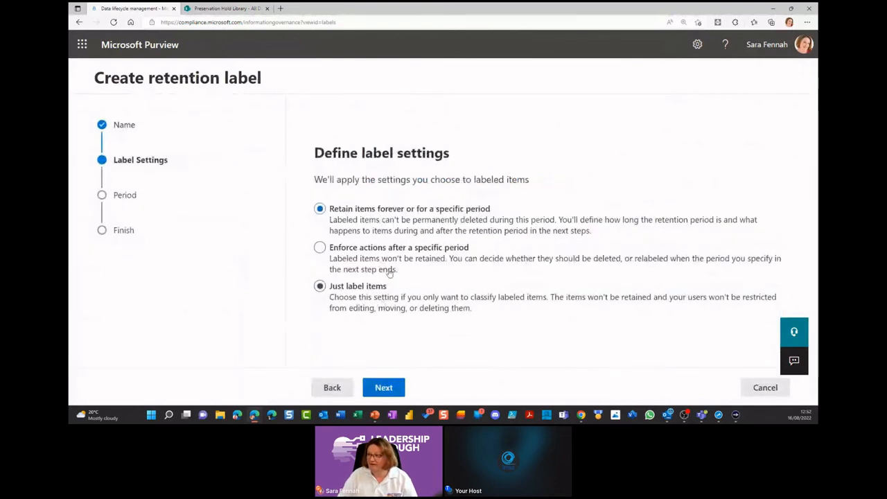
Step: Accept retaining items for 7 years, examine the start events for the retention period and keep "When items were created"
click(390, 390)
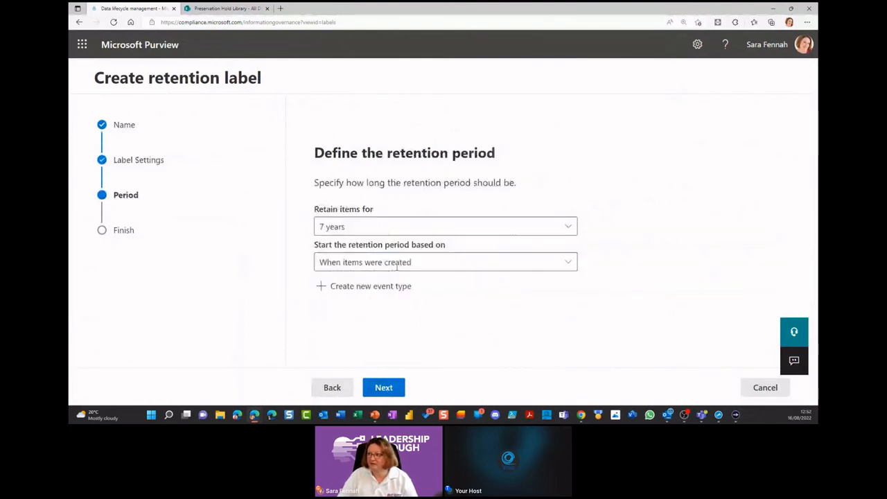
click(361, 262)
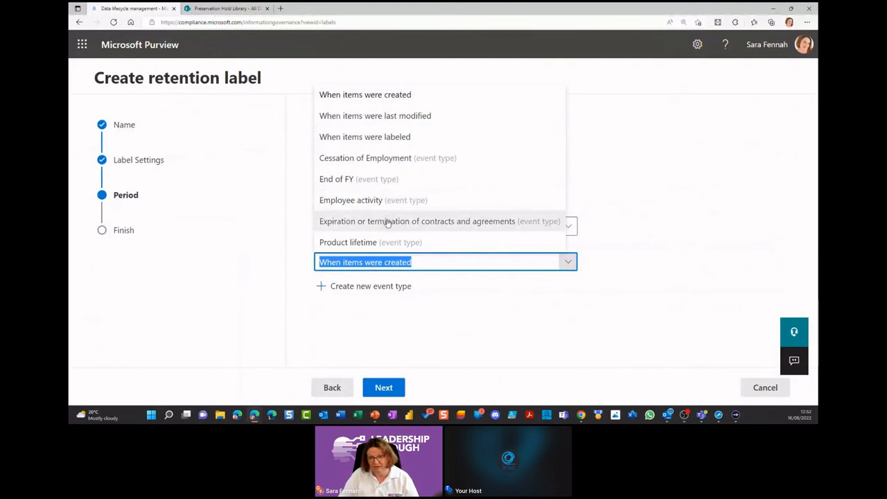
click(393, 386)
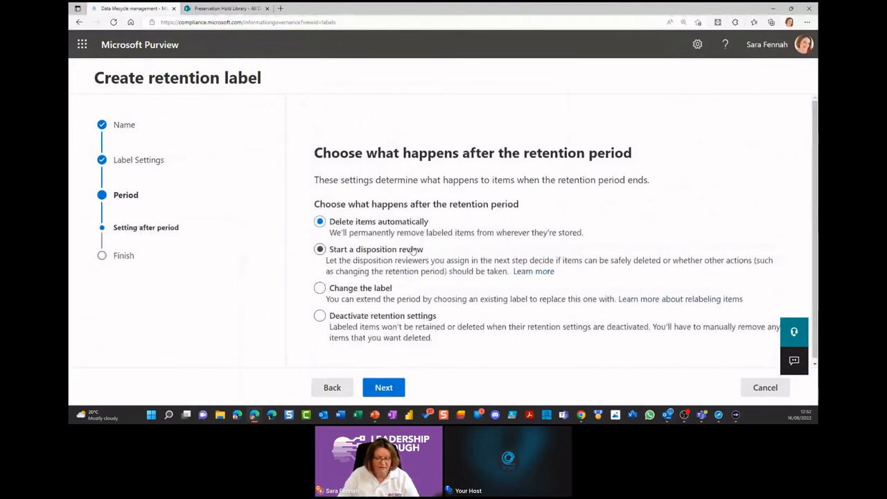
drag(332, 242, 404, 292)
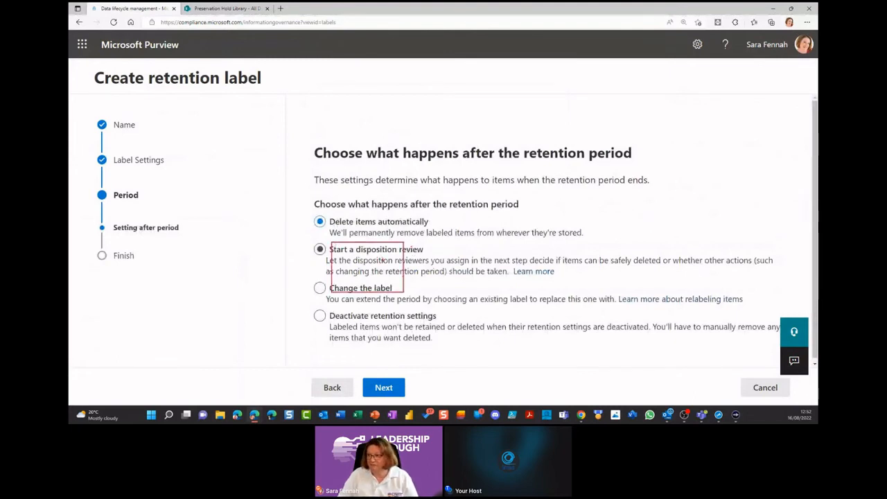
mouse_move(334, 245)
mouse_down()
mouse_move(379, 282)
mouse_move(341, 287)
mouse_up()
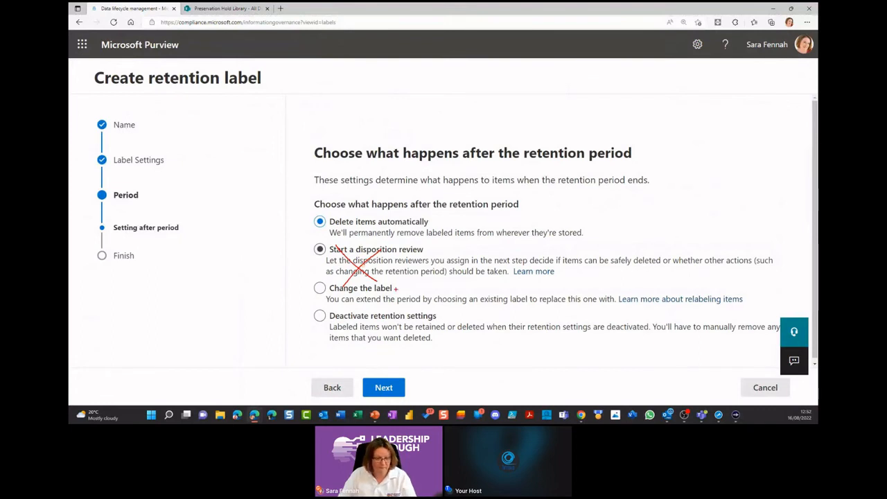
key(Escape)
Step: Choose to deactivate retention settings after the retention period, and cancel the label's creation
click(399, 317)
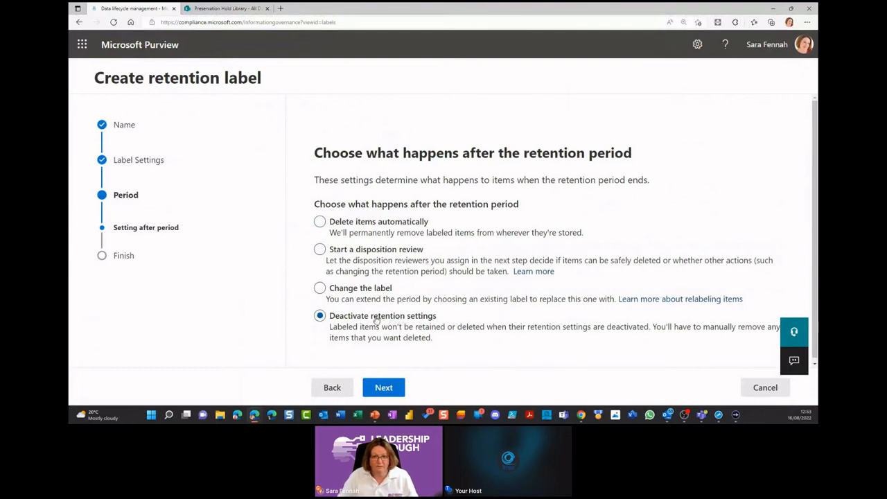
scroll(376, 319, down, 1)
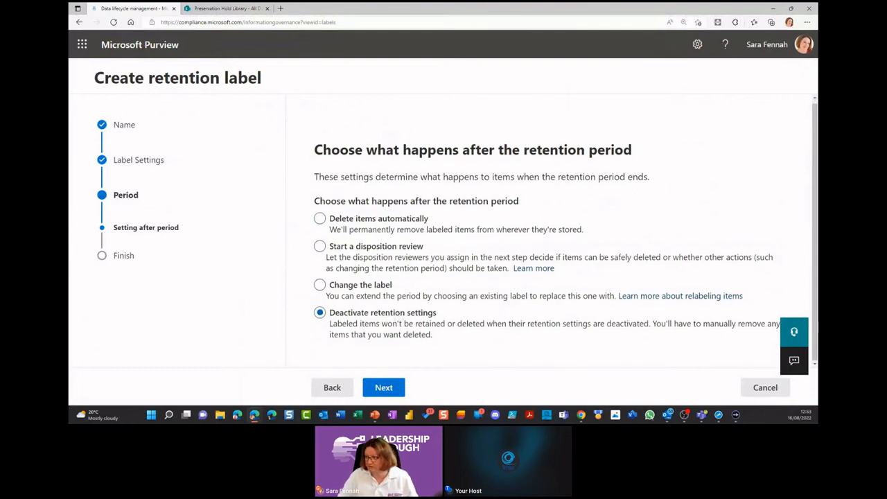
click(759, 390)
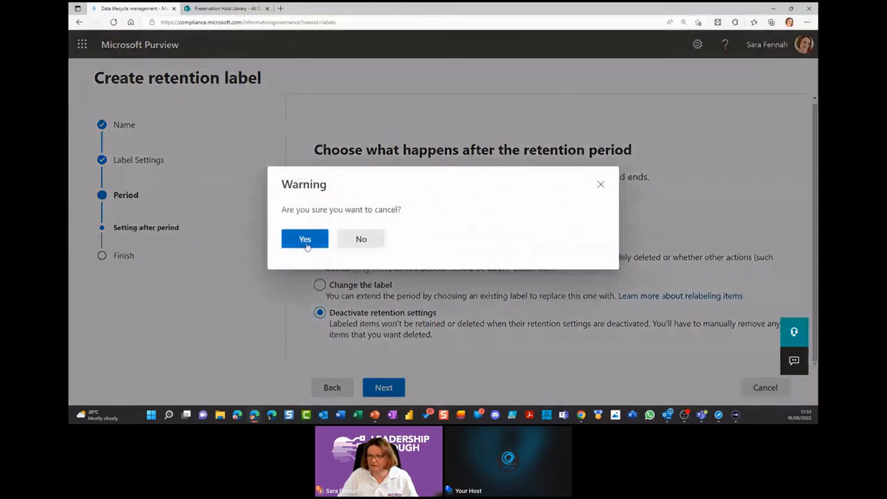
click(307, 243)
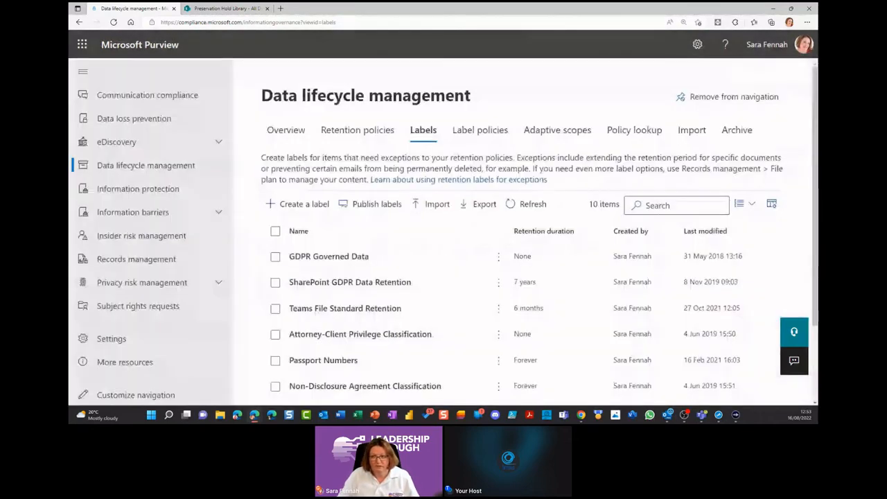
Step: Switch to Microsoft Teams and select breakoutrooms.docx among the files of the Internship team's General channel
key(alt+Tab)
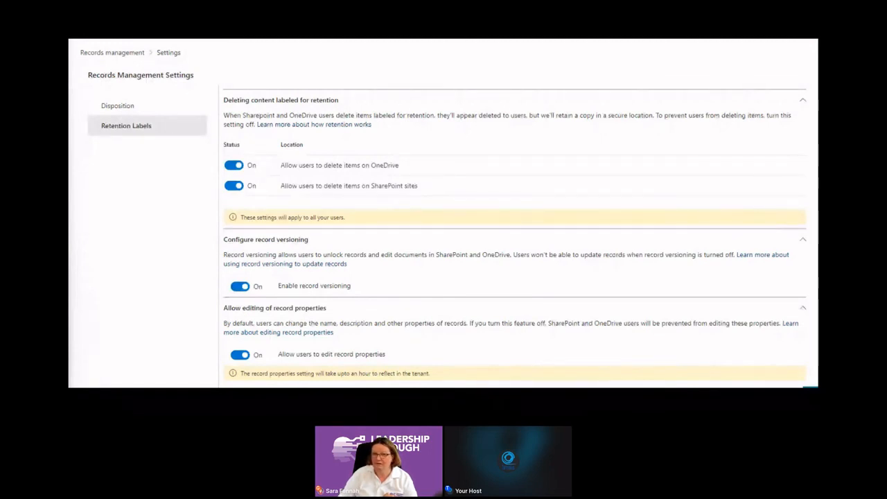
key(alt+Tab)
double_click(625, 67)
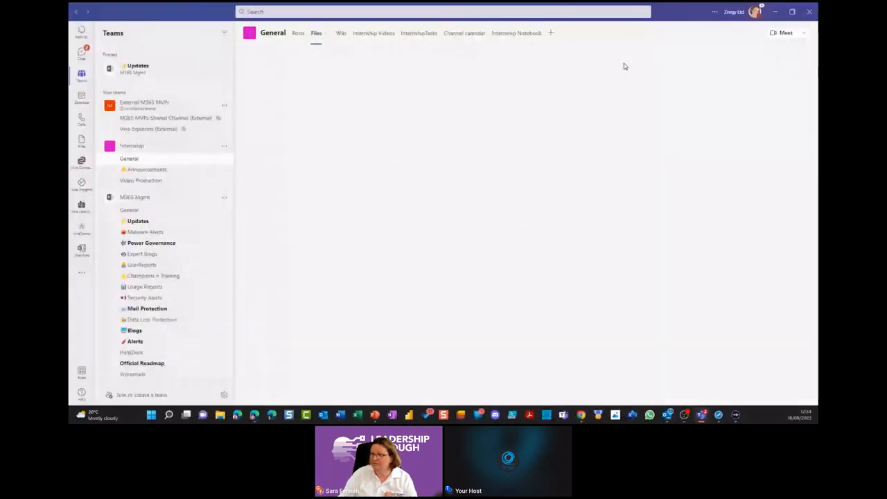
click(245, 142)
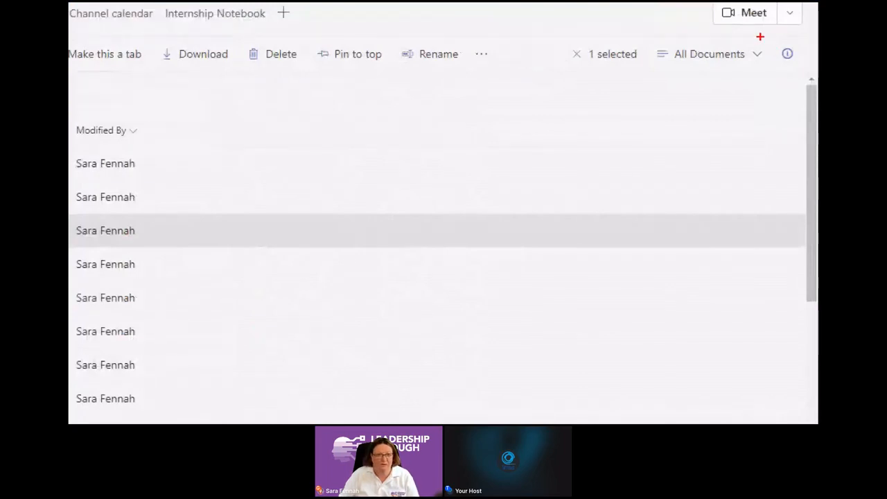
Step: Open the details of breakoutrooms.docx and the list of retention labels available for it
drag(762, 37, 817, 80)
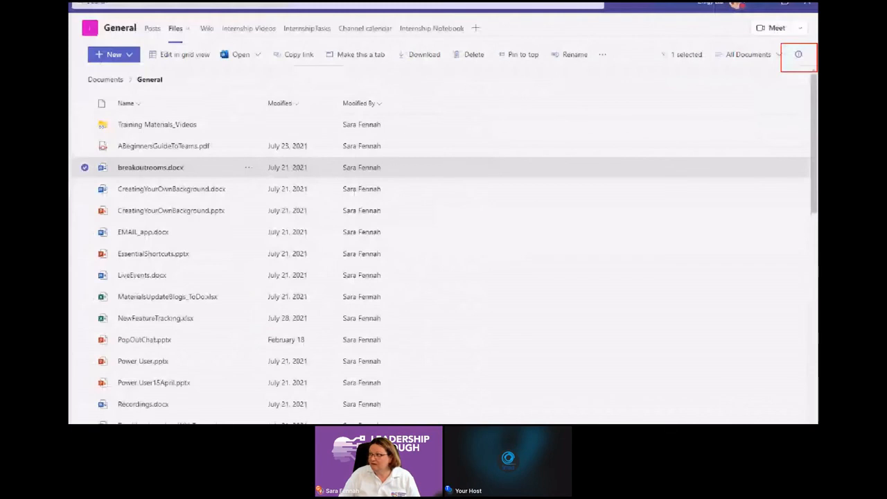
click(799, 54)
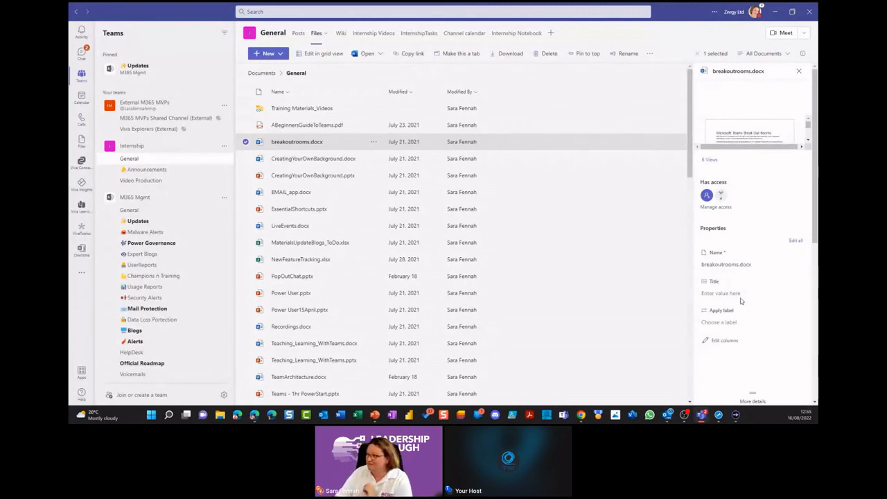
click(721, 324)
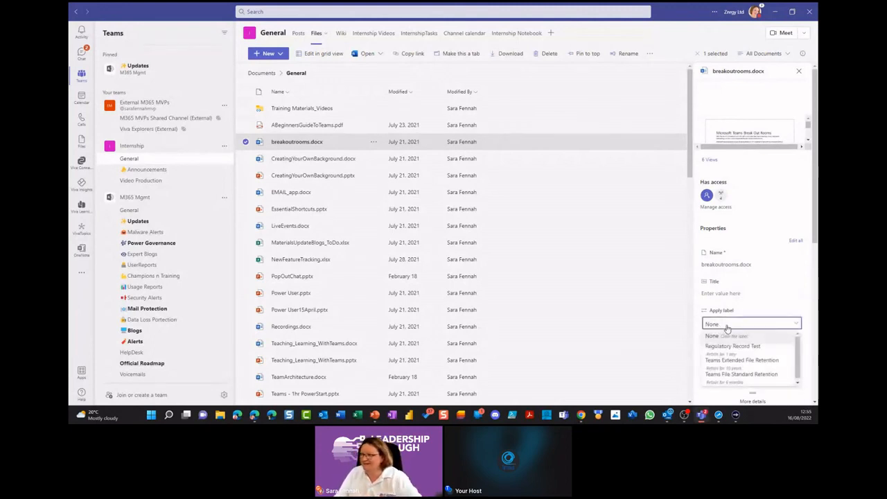